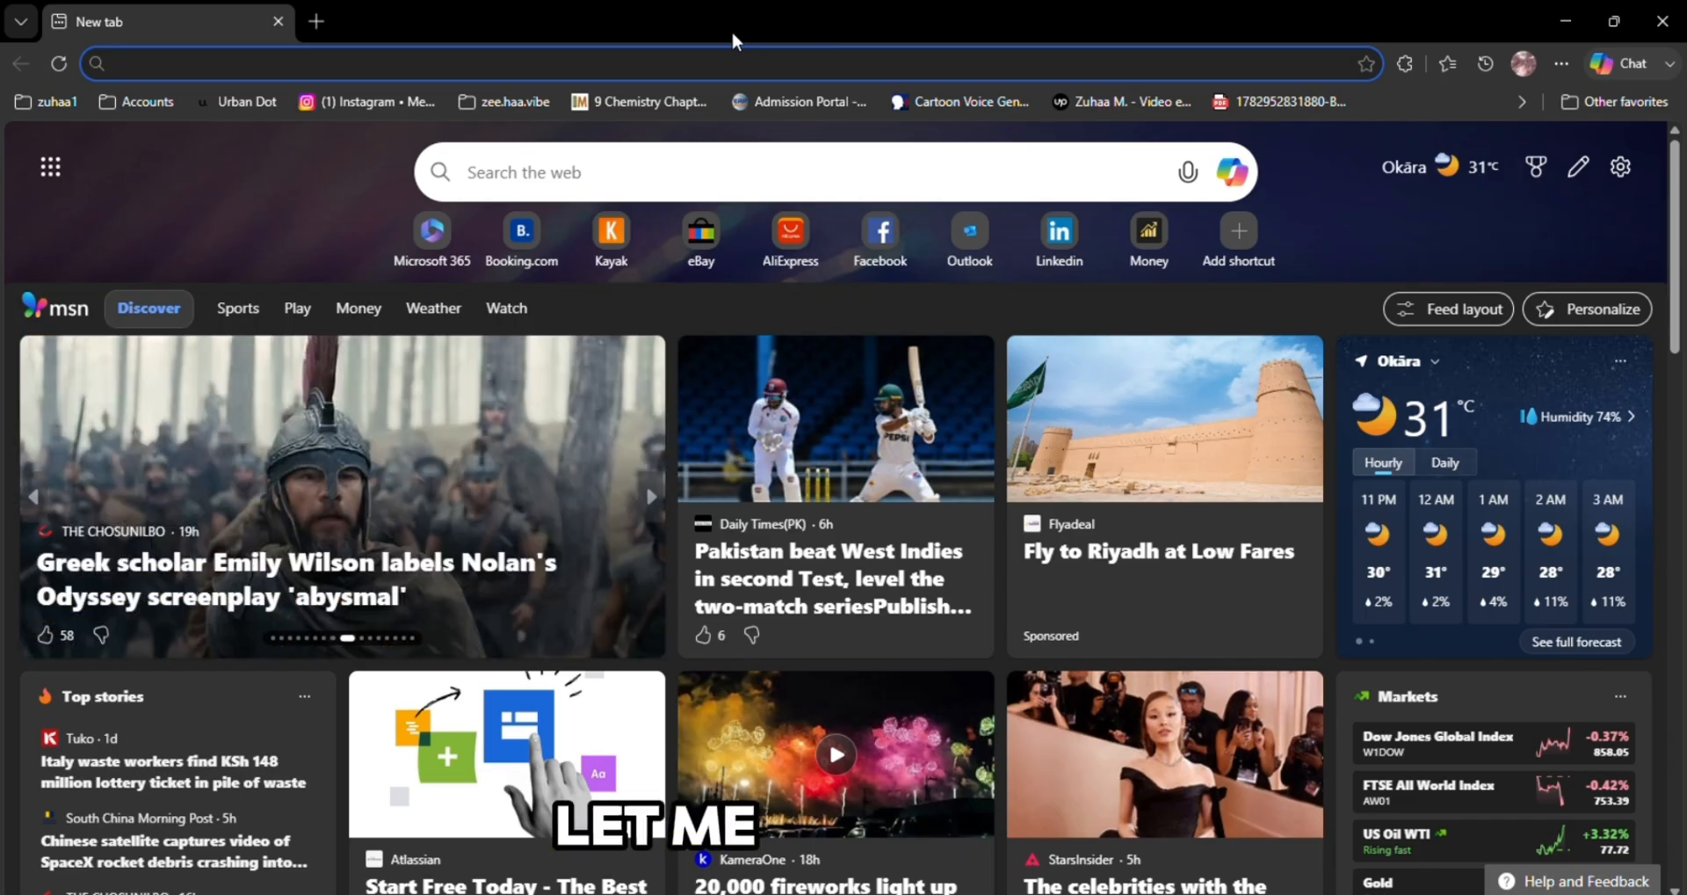
# Open the Canva home page and agree to the VPN extension's protection notice
pyautogui.click(732, 35)
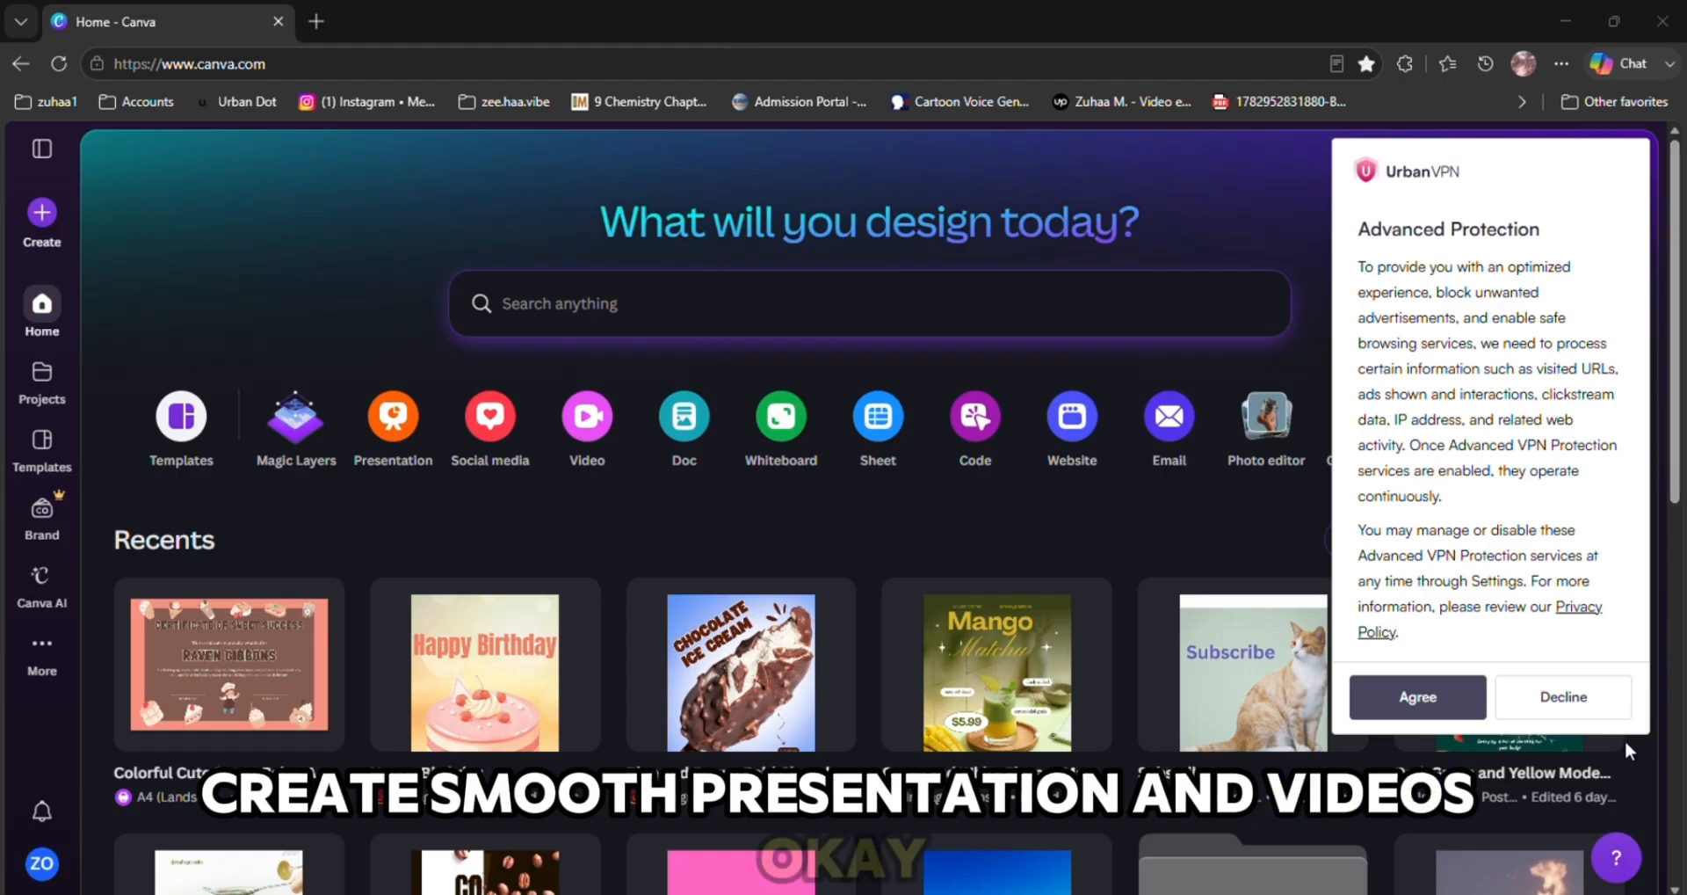
pyautogui.click(1406, 696)
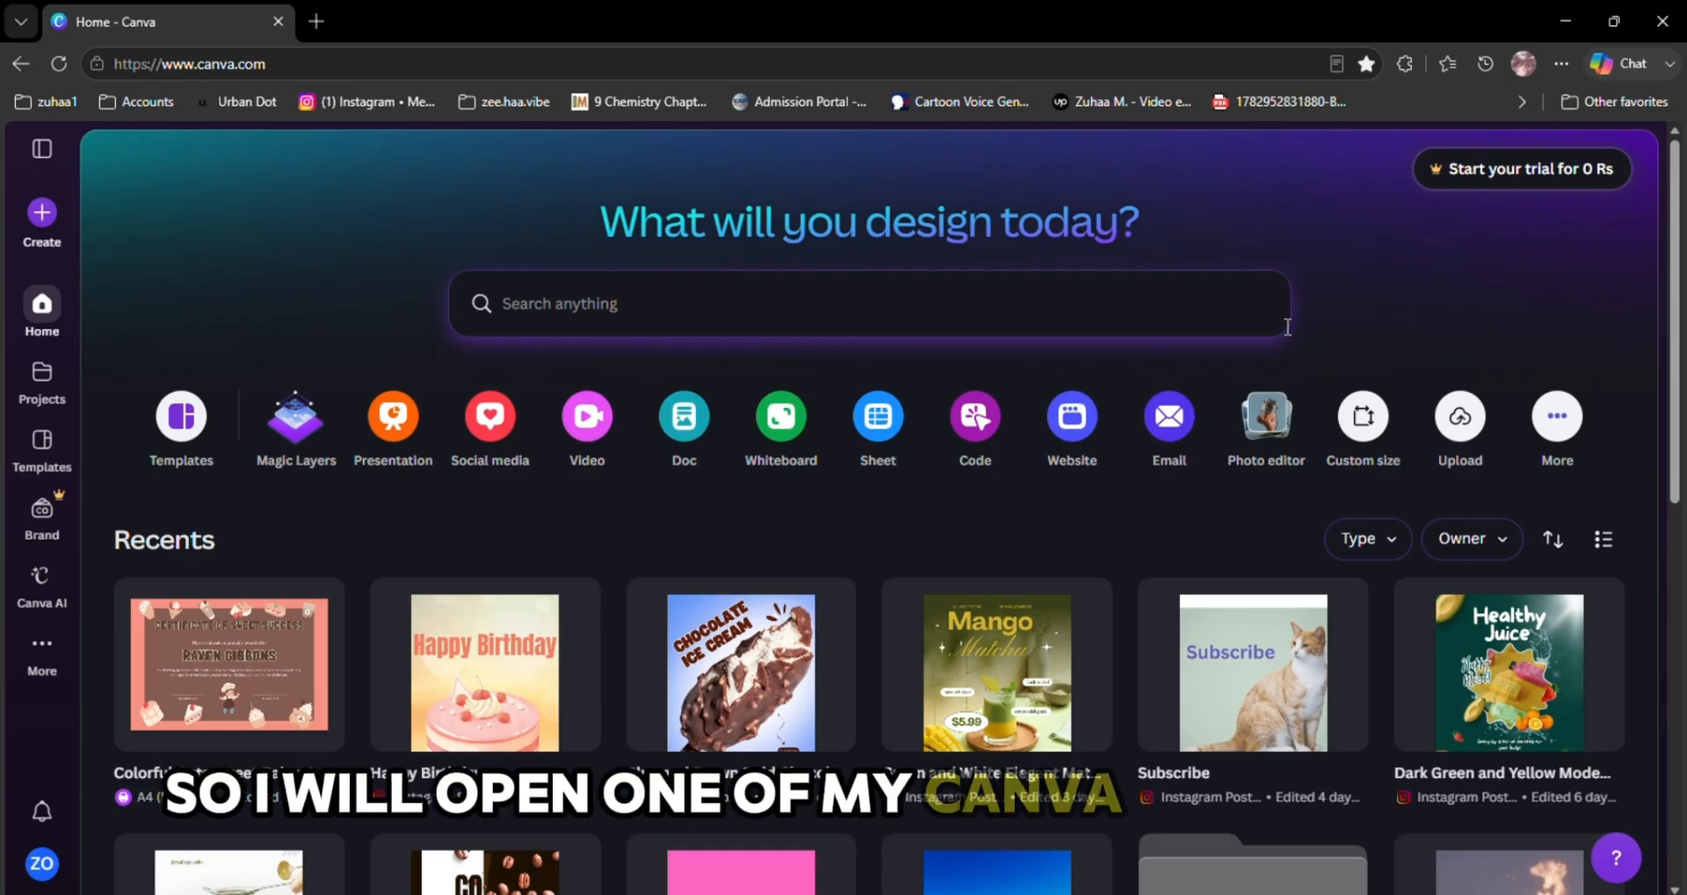
# Create a blank Instagram Post (4:5) design from the templates gallery
pyautogui.click(181, 417)
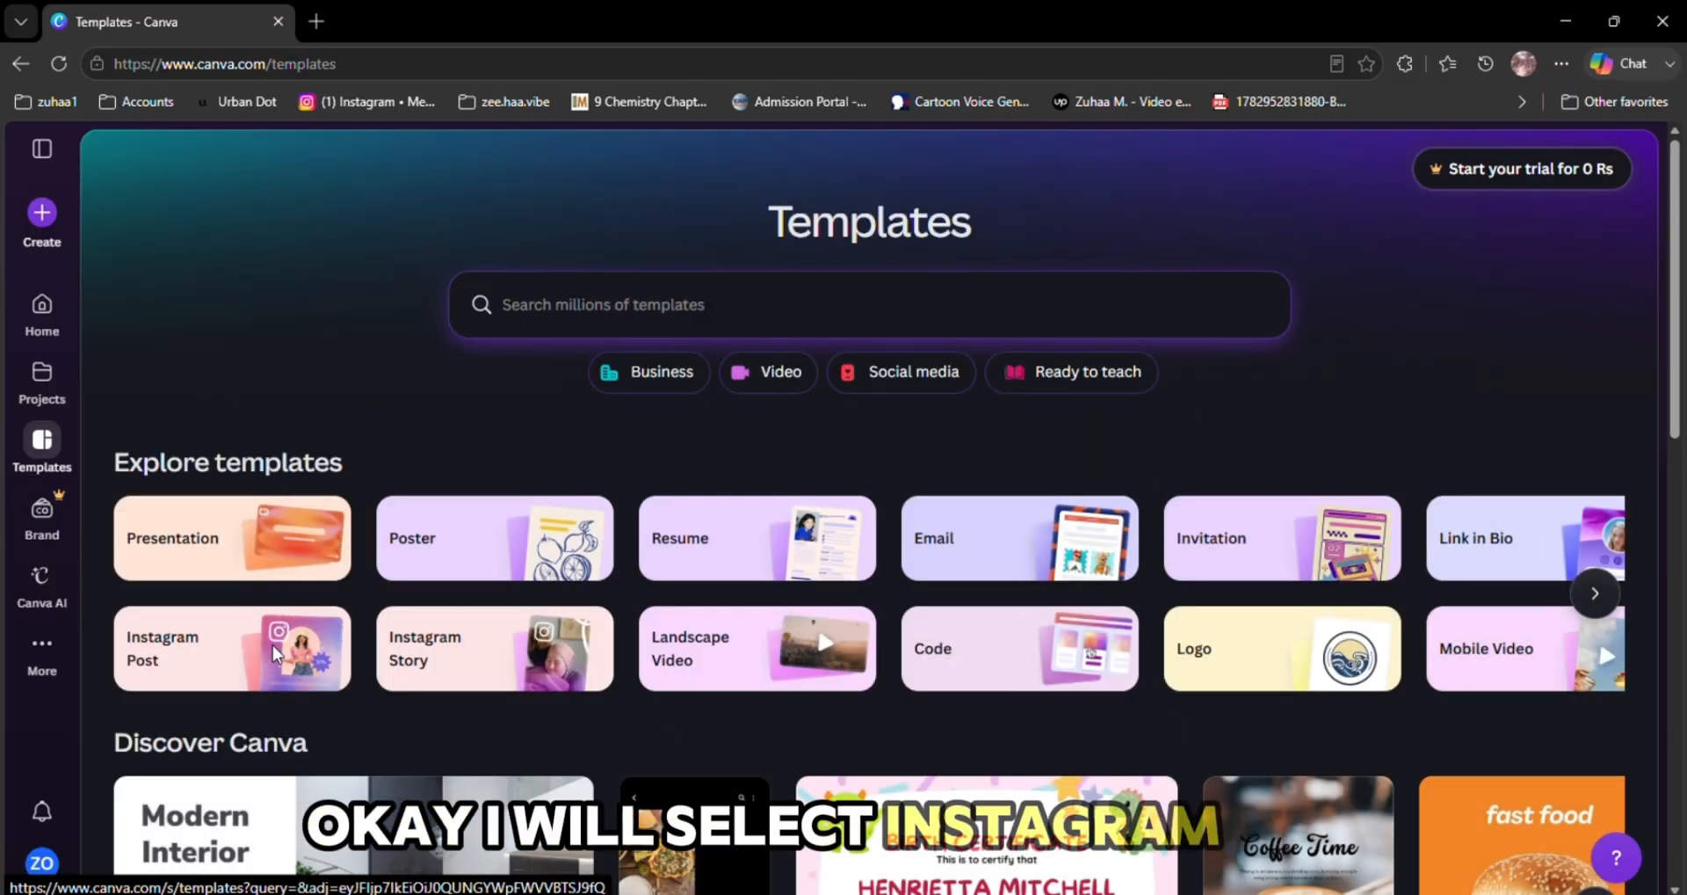
pyautogui.click(275, 652)
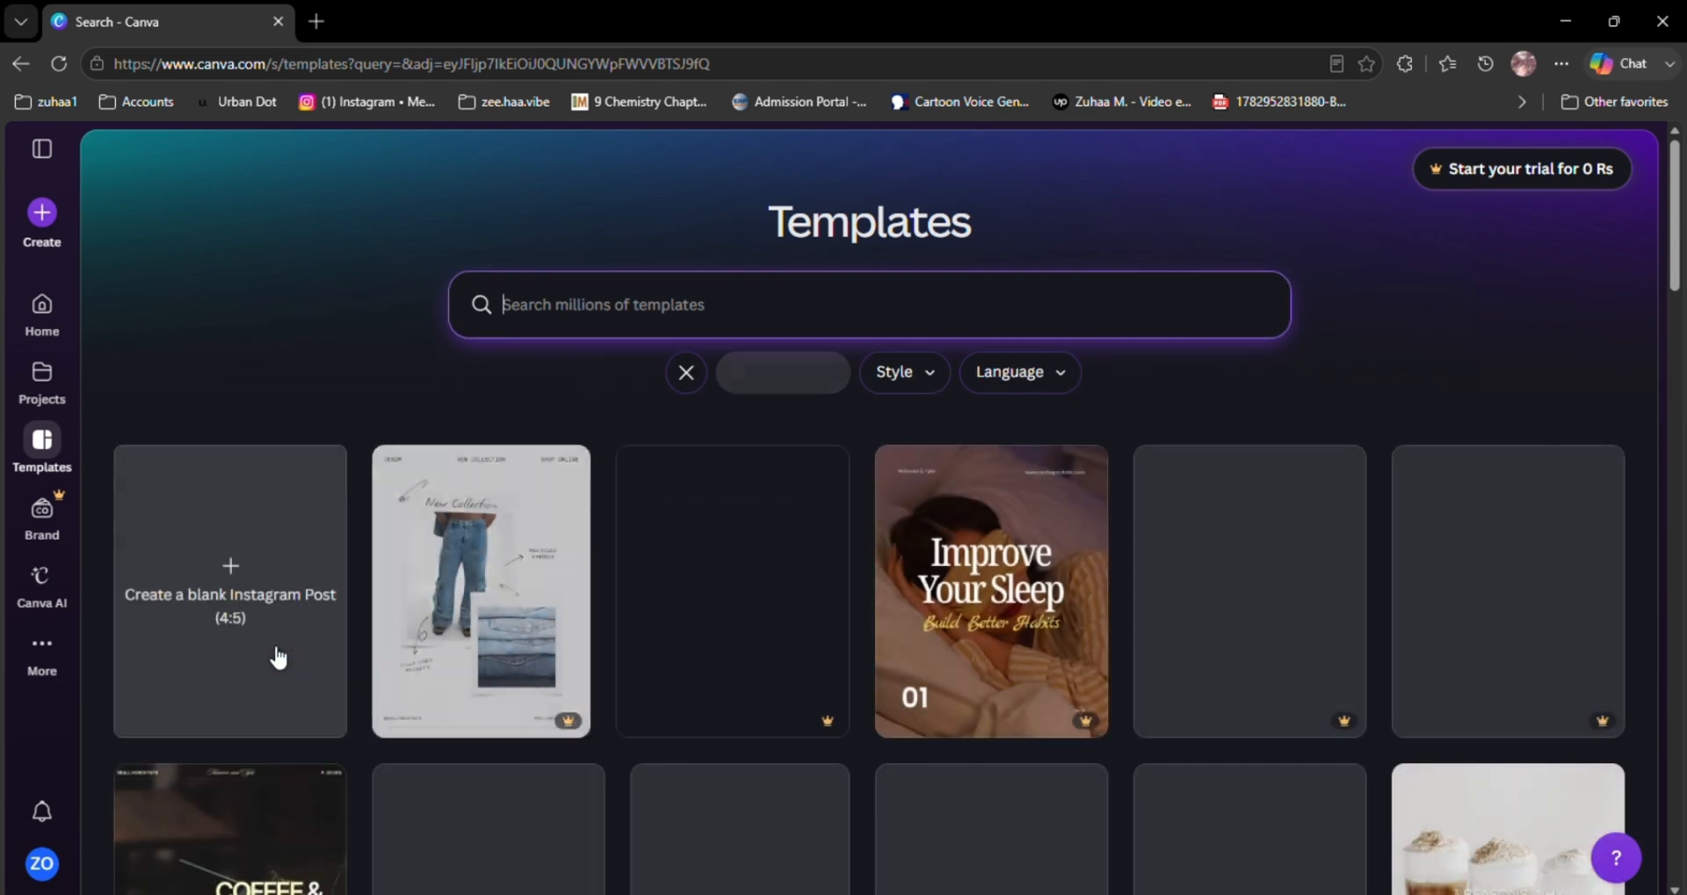
pyautogui.click(277, 655)
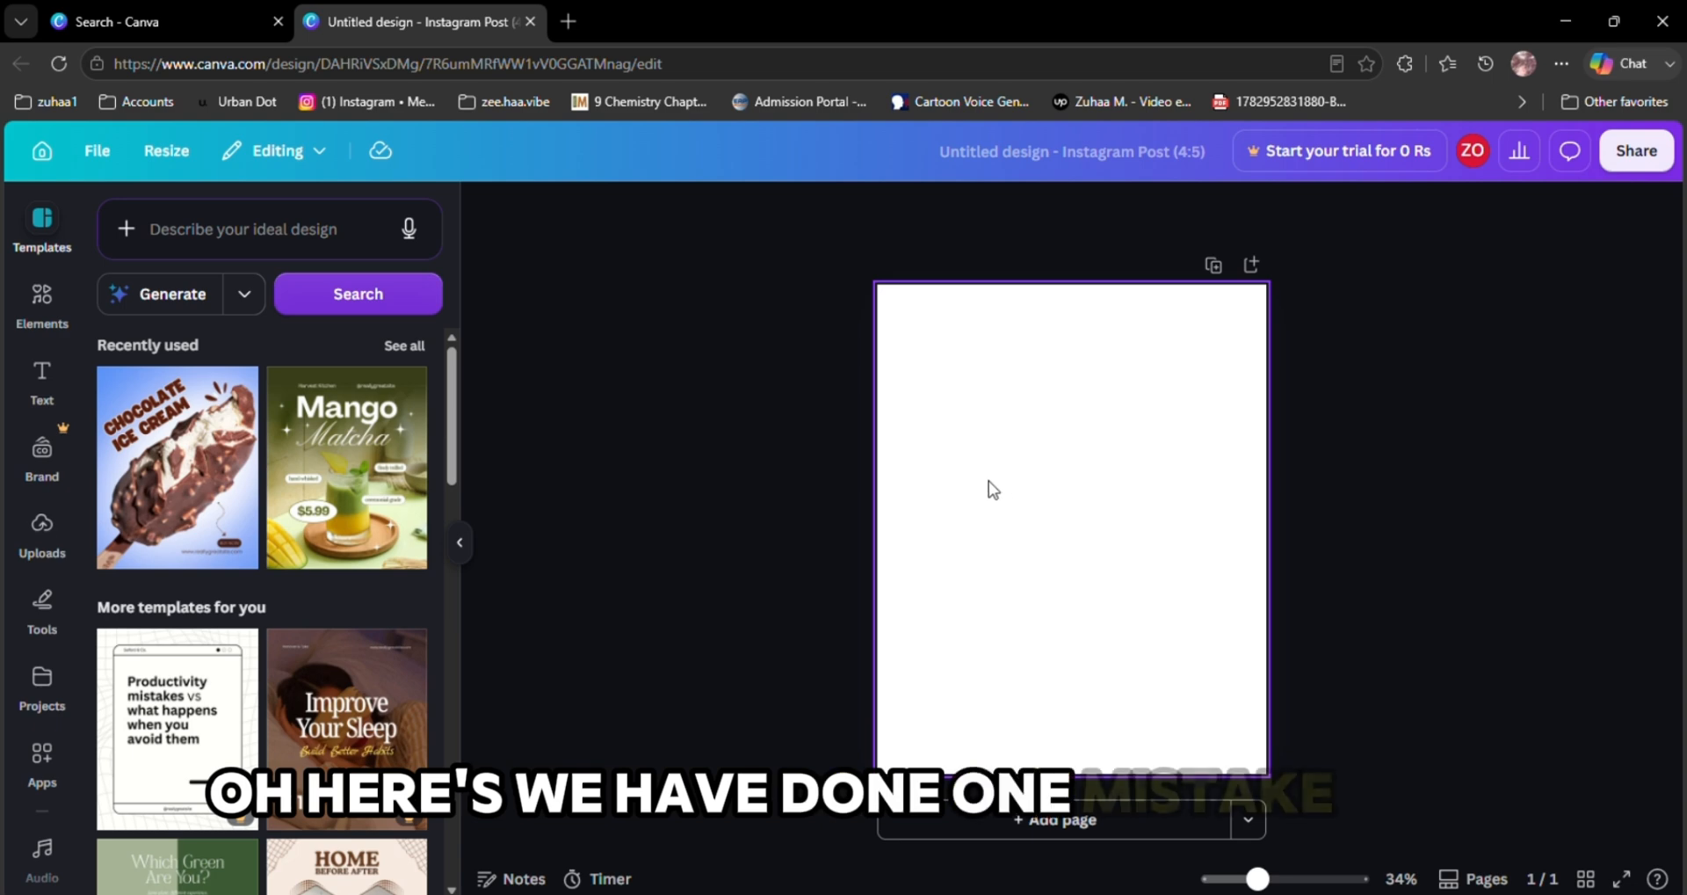
# Return to the templates gallery and create a blank Instagram Story design instead
pyautogui.click(99, 33)
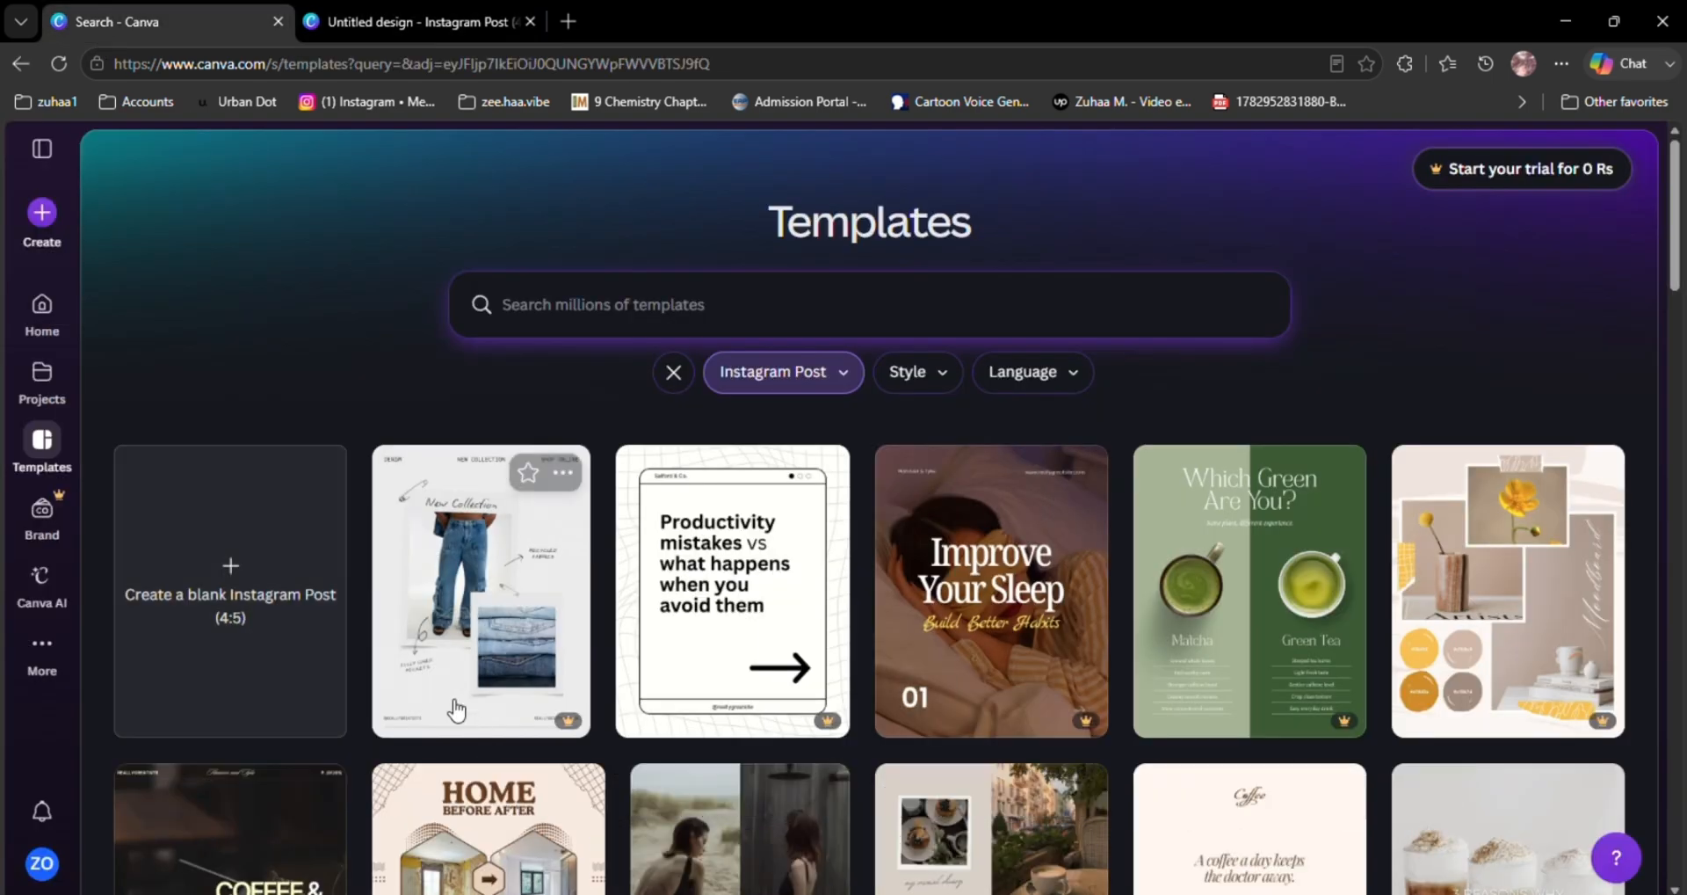
pyautogui.click(13, 65)
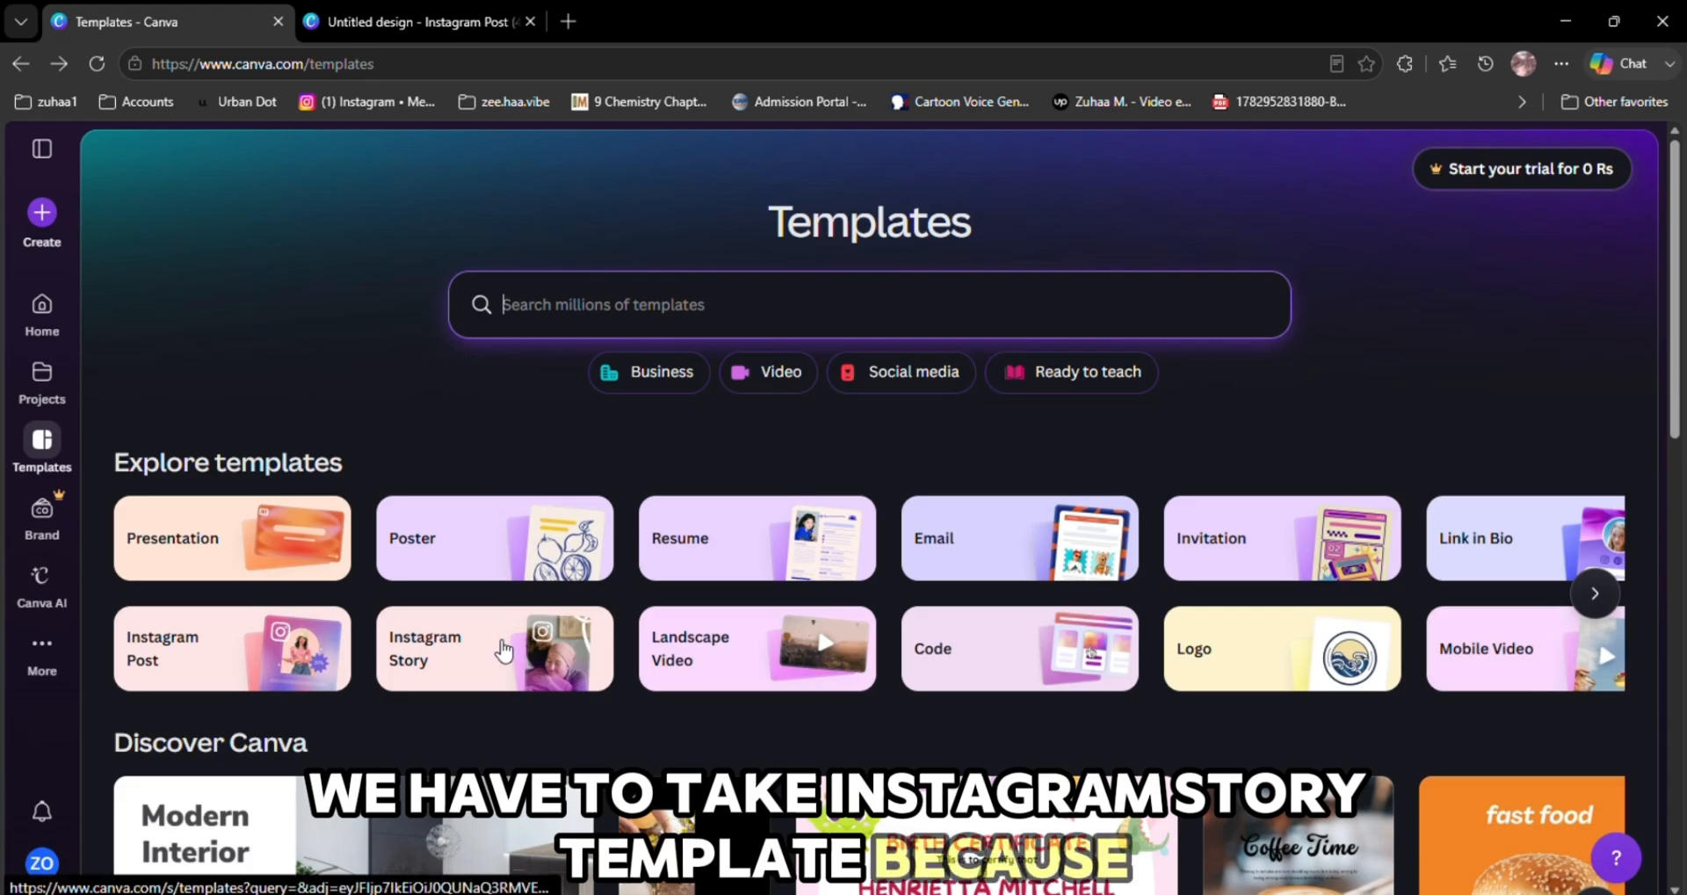
pyautogui.click(501, 649)
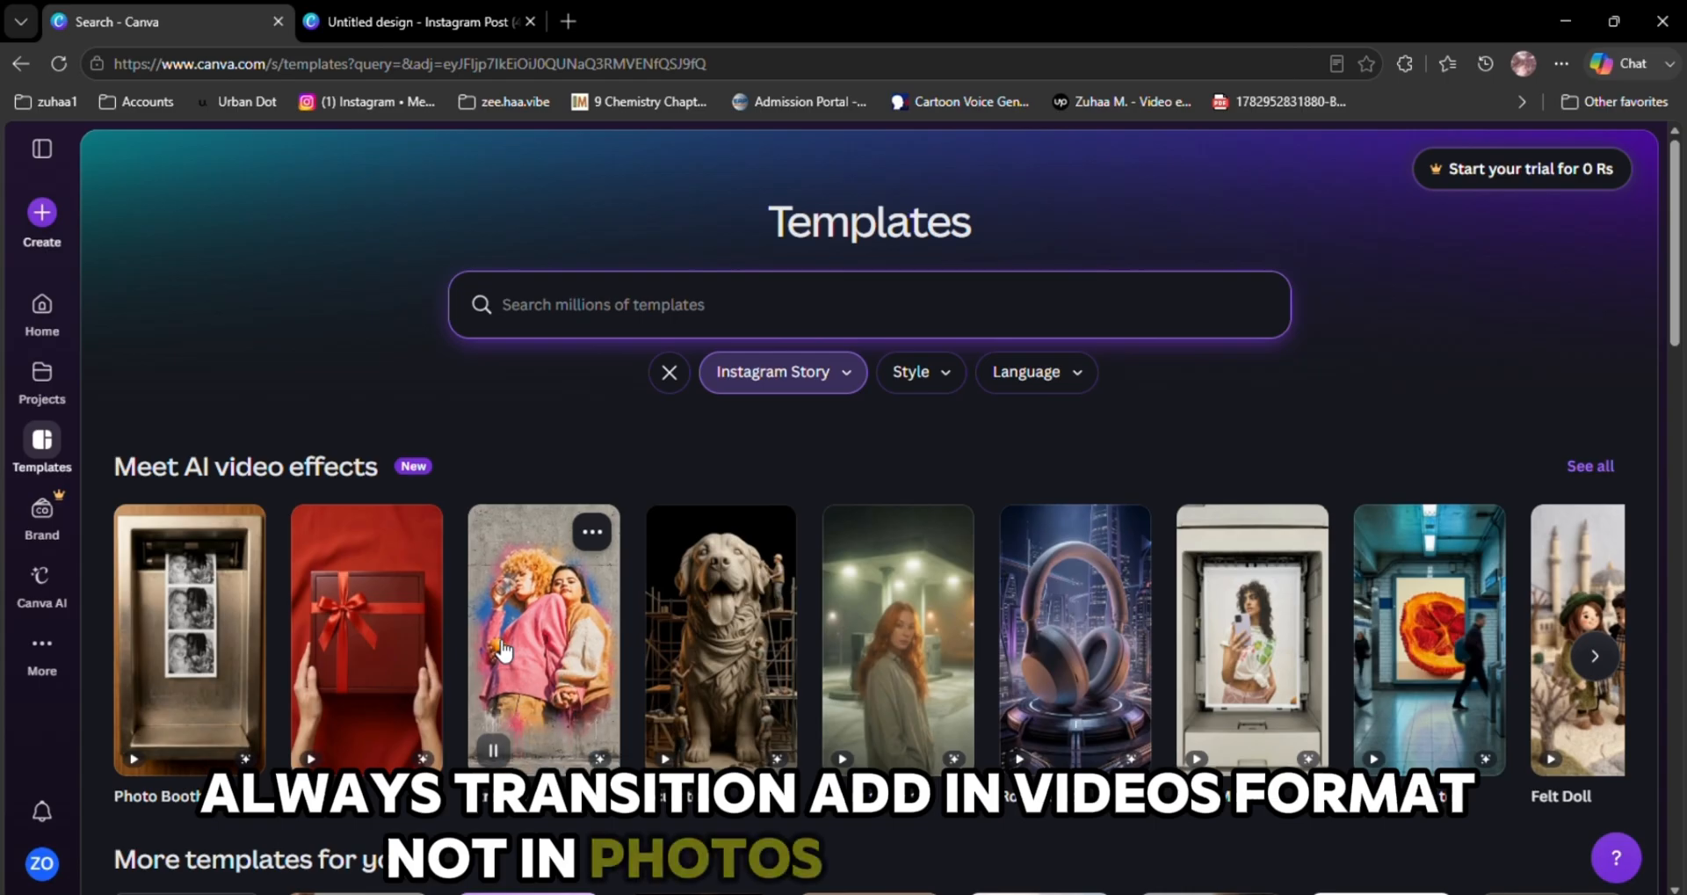
pyautogui.scroll(-3, 531, 734)
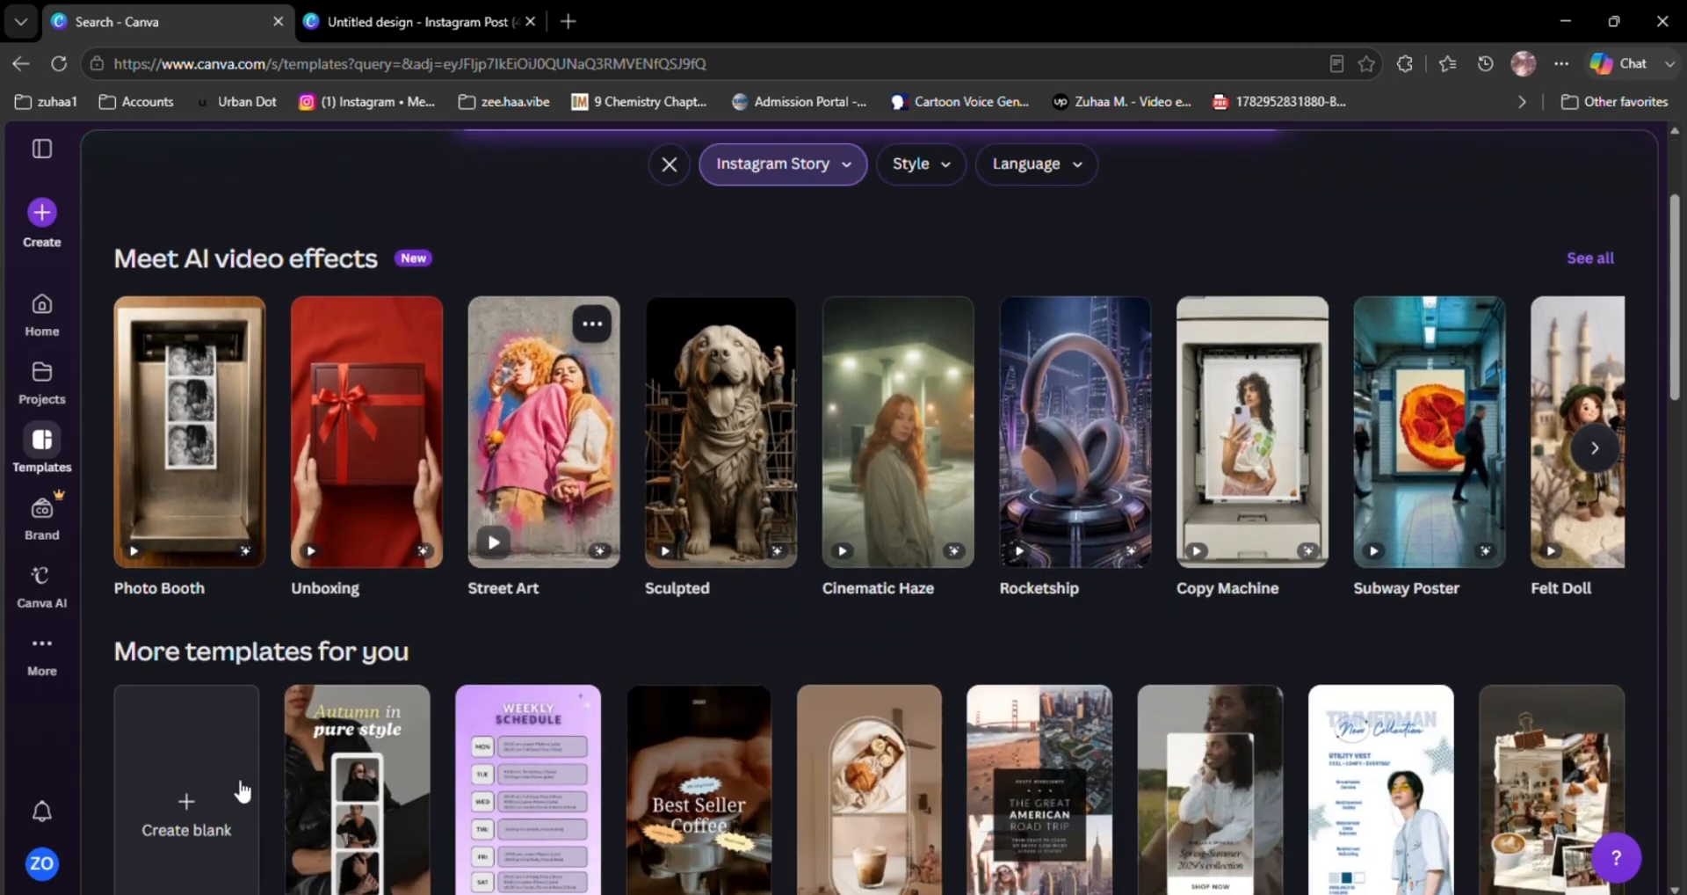
pyautogui.click(166, 804)
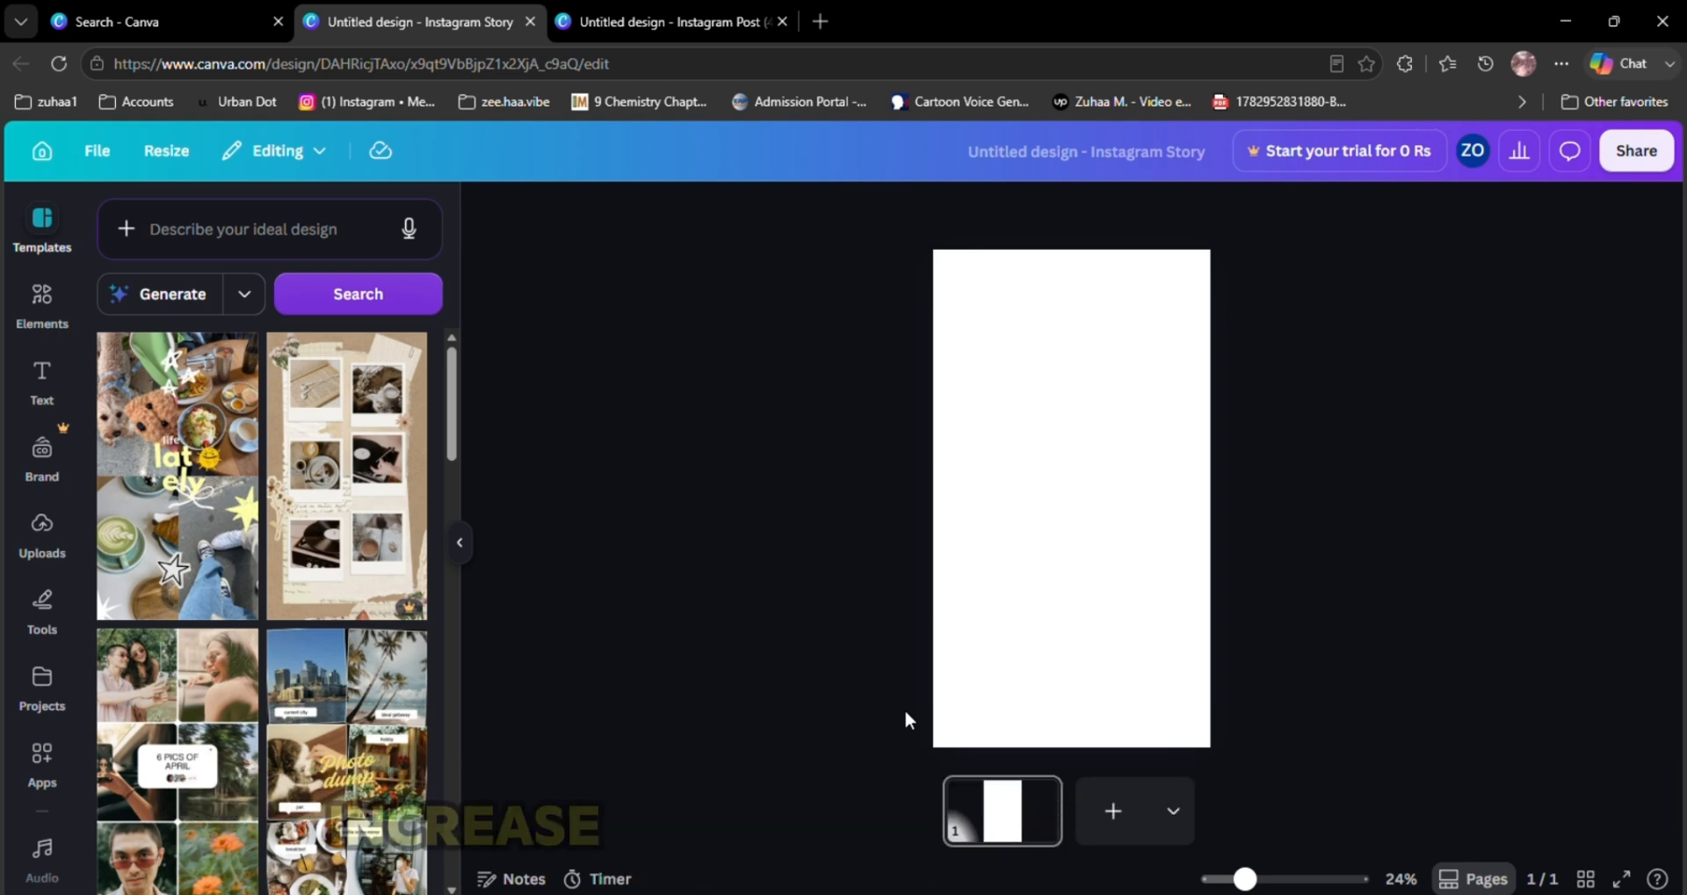
# Search templates for 'senset' and apply the Blue Ocean Motivation Quote sunset video template to the first page
pyautogui.click(244, 228)
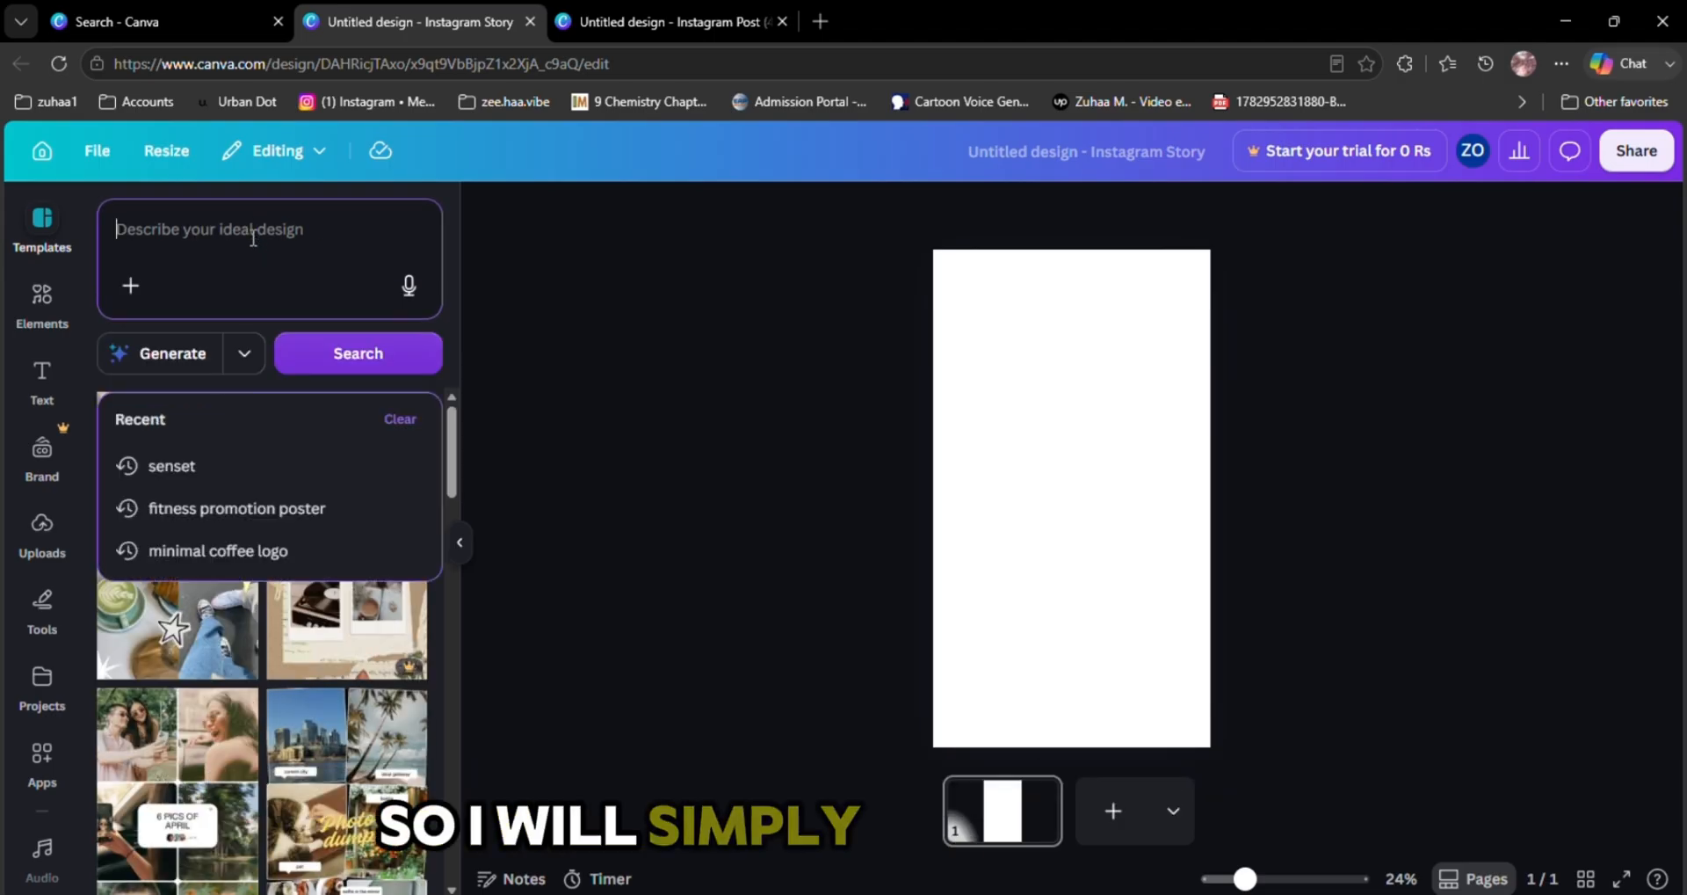
pyautogui.click(236, 471)
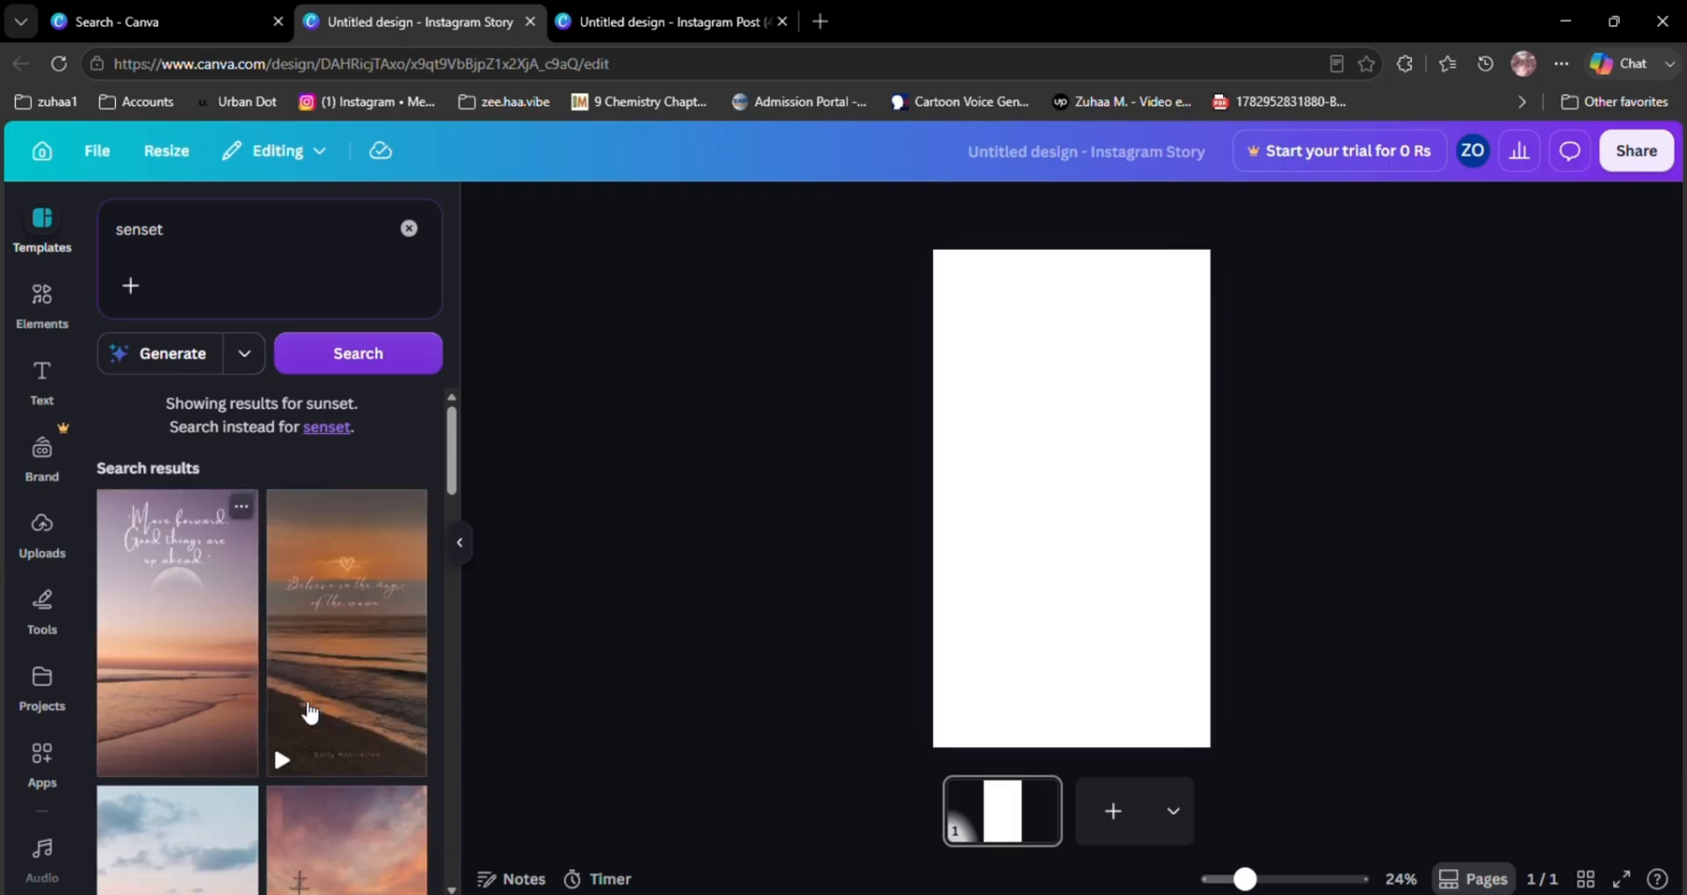
pyautogui.scroll(-1, 342, 564)
pyautogui.moveTo(341, 564); pyautogui.dragTo(925, 492)
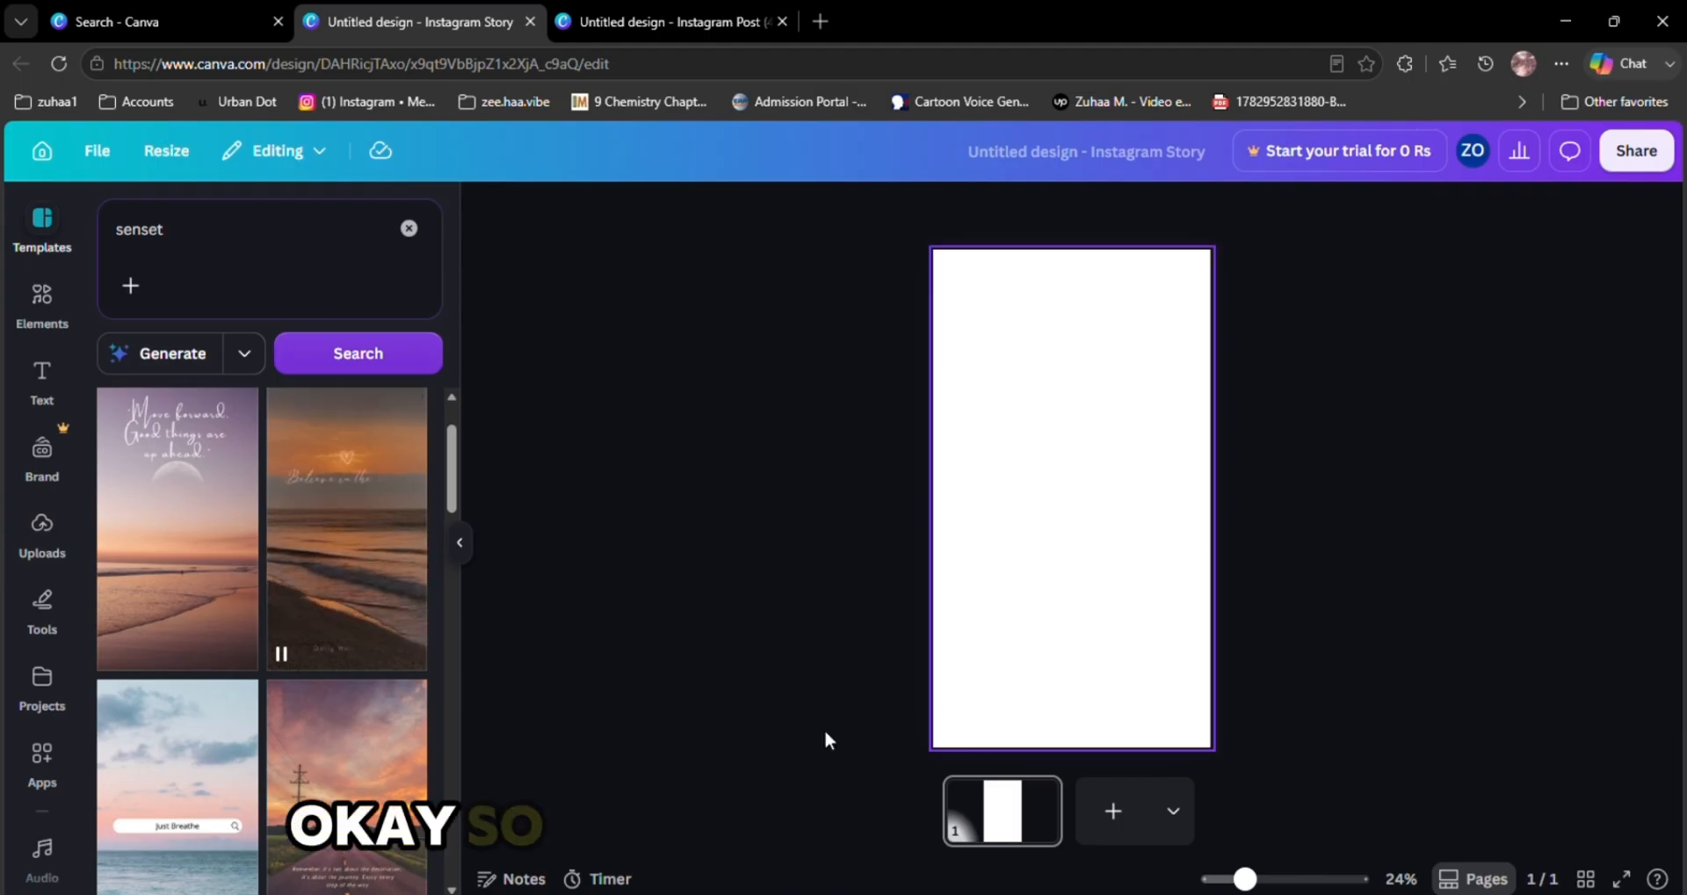
pyautogui.click(381, 540)
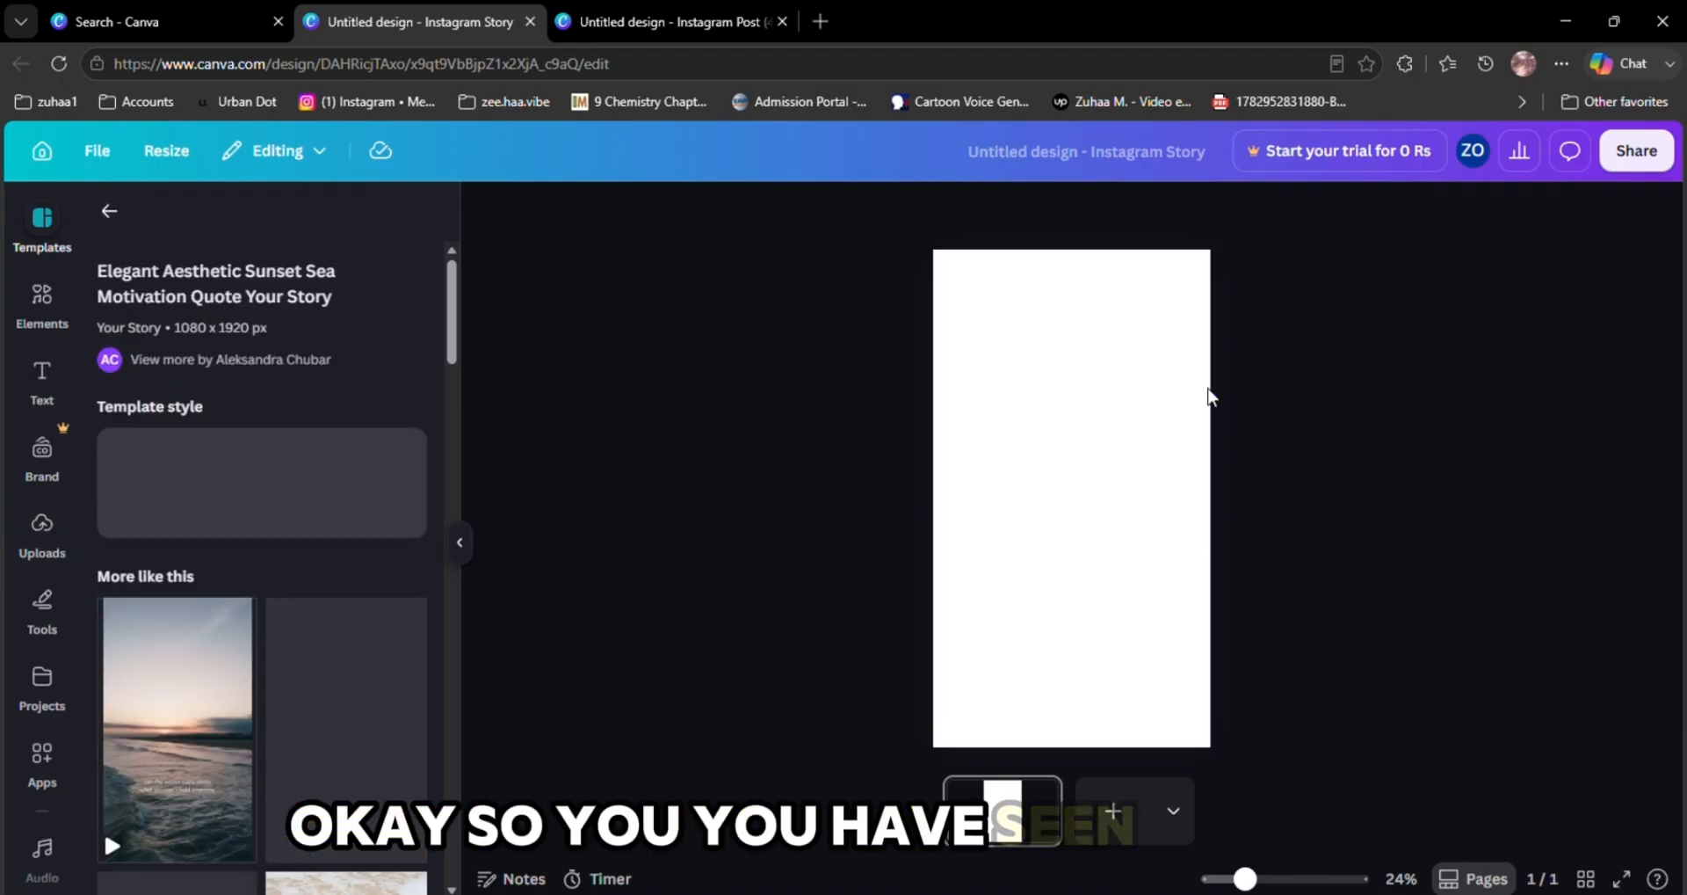
pyautogui.click(165, 747)
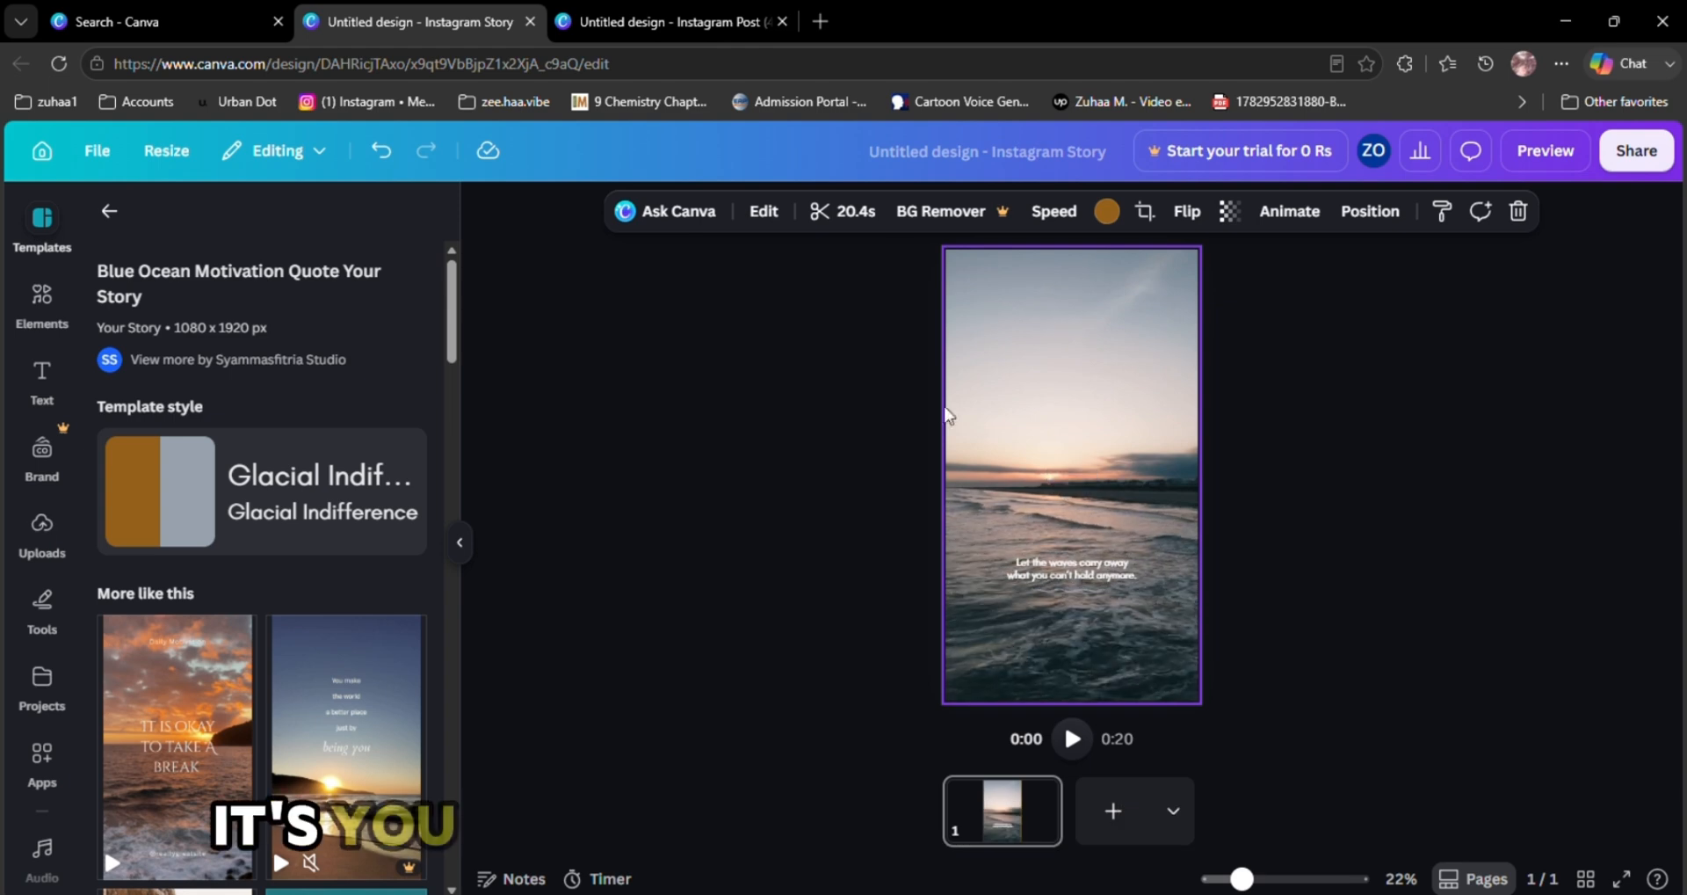
# Add a second page and apply the Orange Simple Motivation sunset video template to it
pyautogui.click(1114, 807)
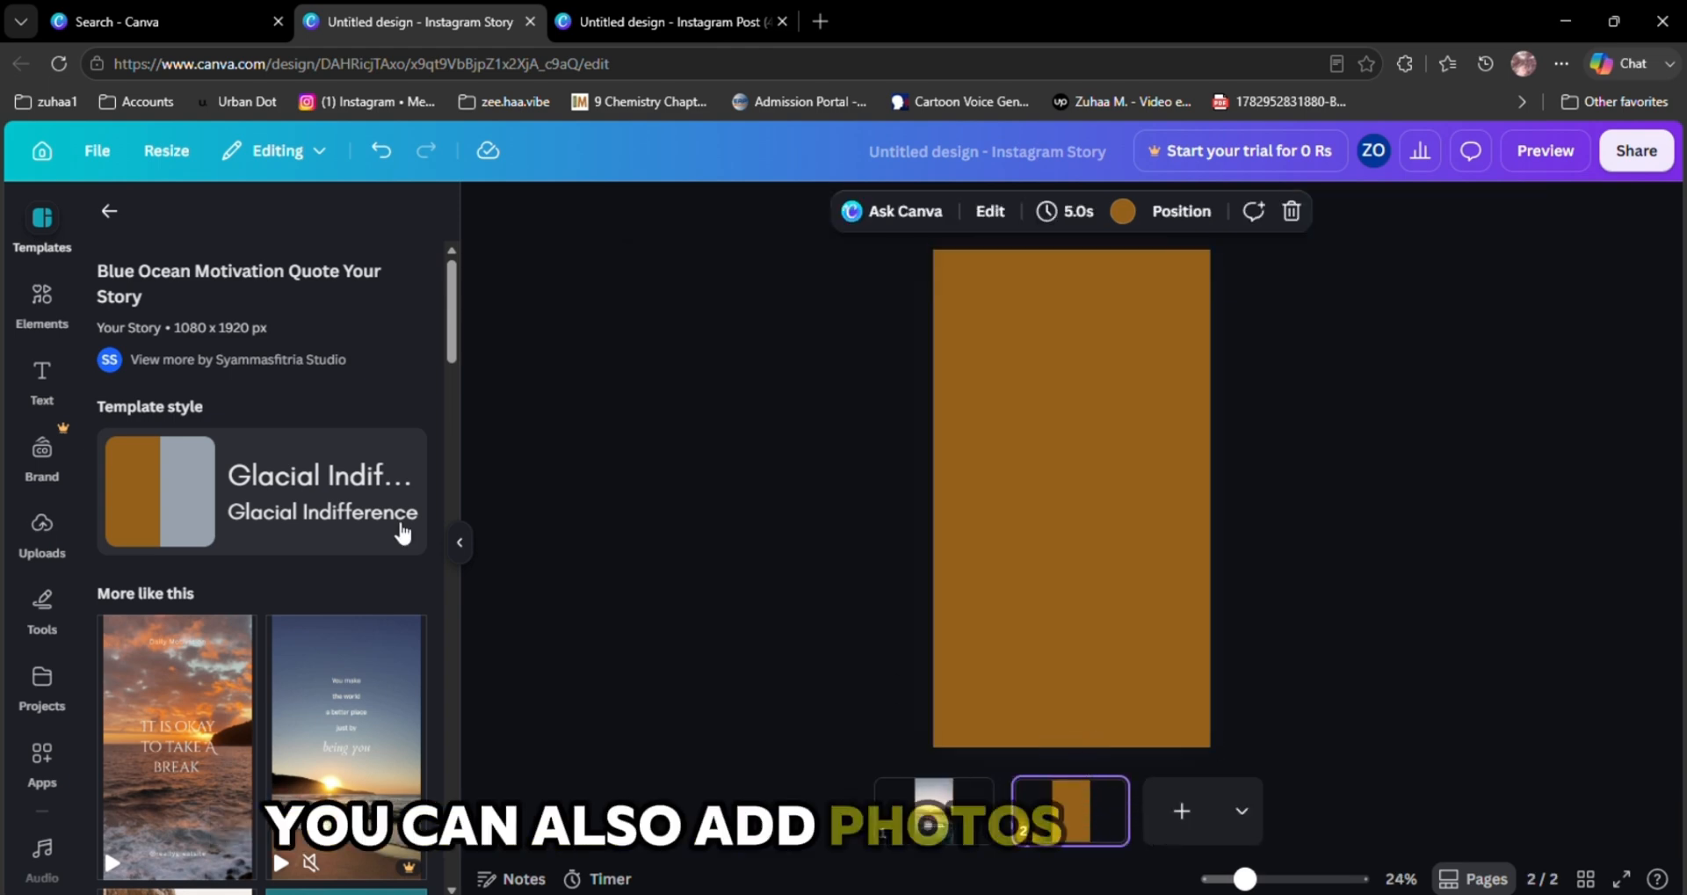
pyautogui.scroll(-1, 200, 654)
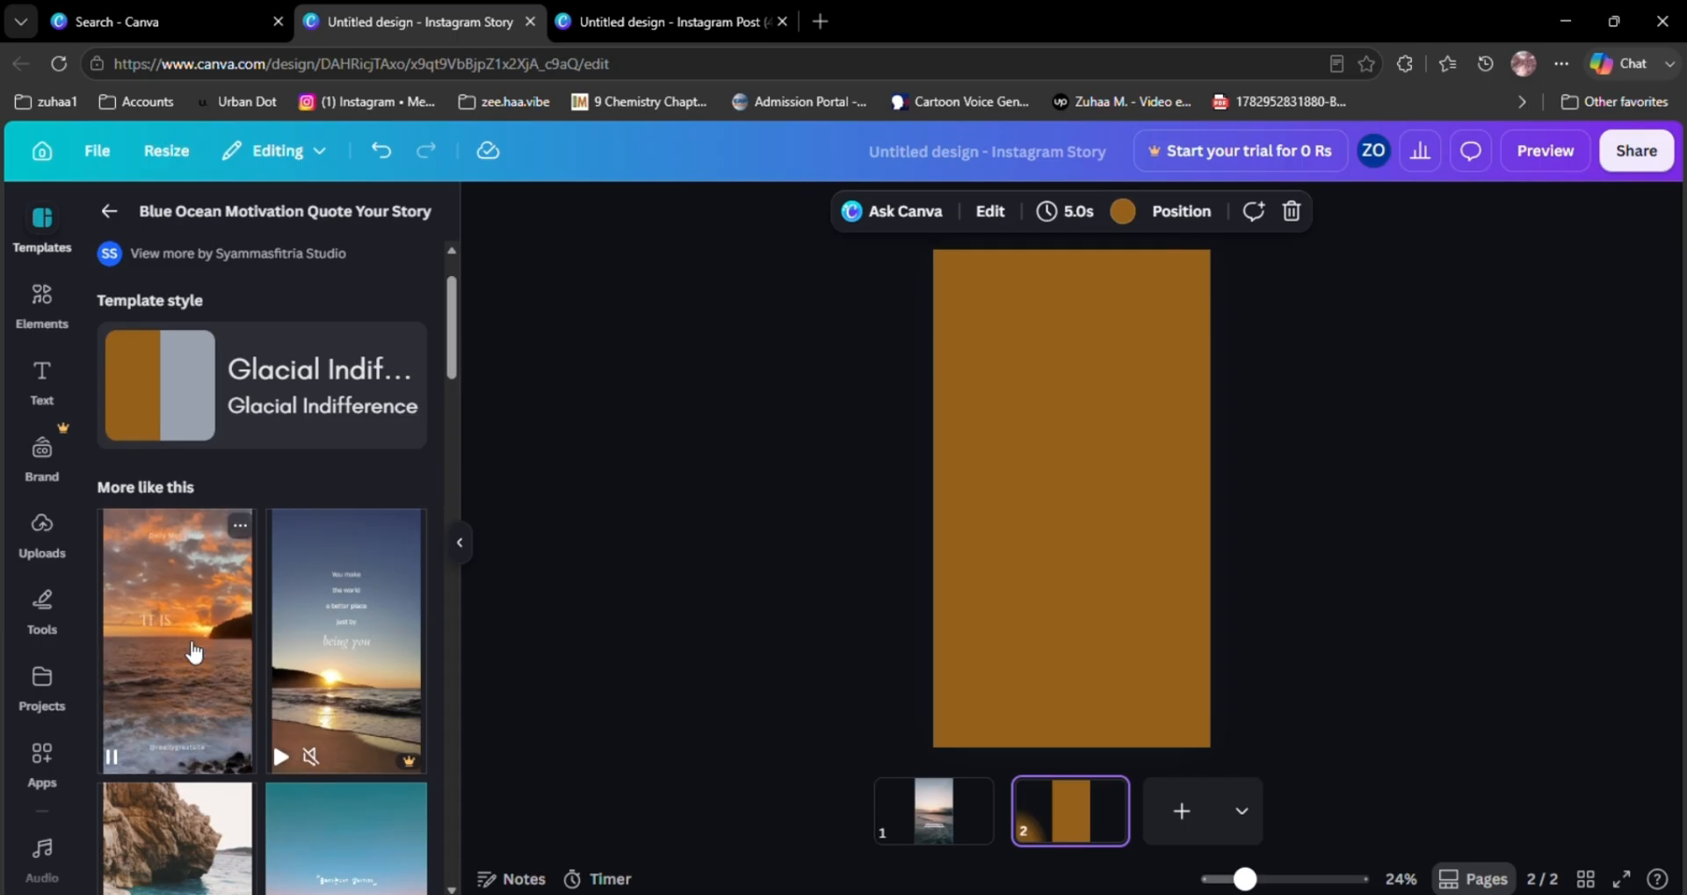
pyautogui.click(193, 646)
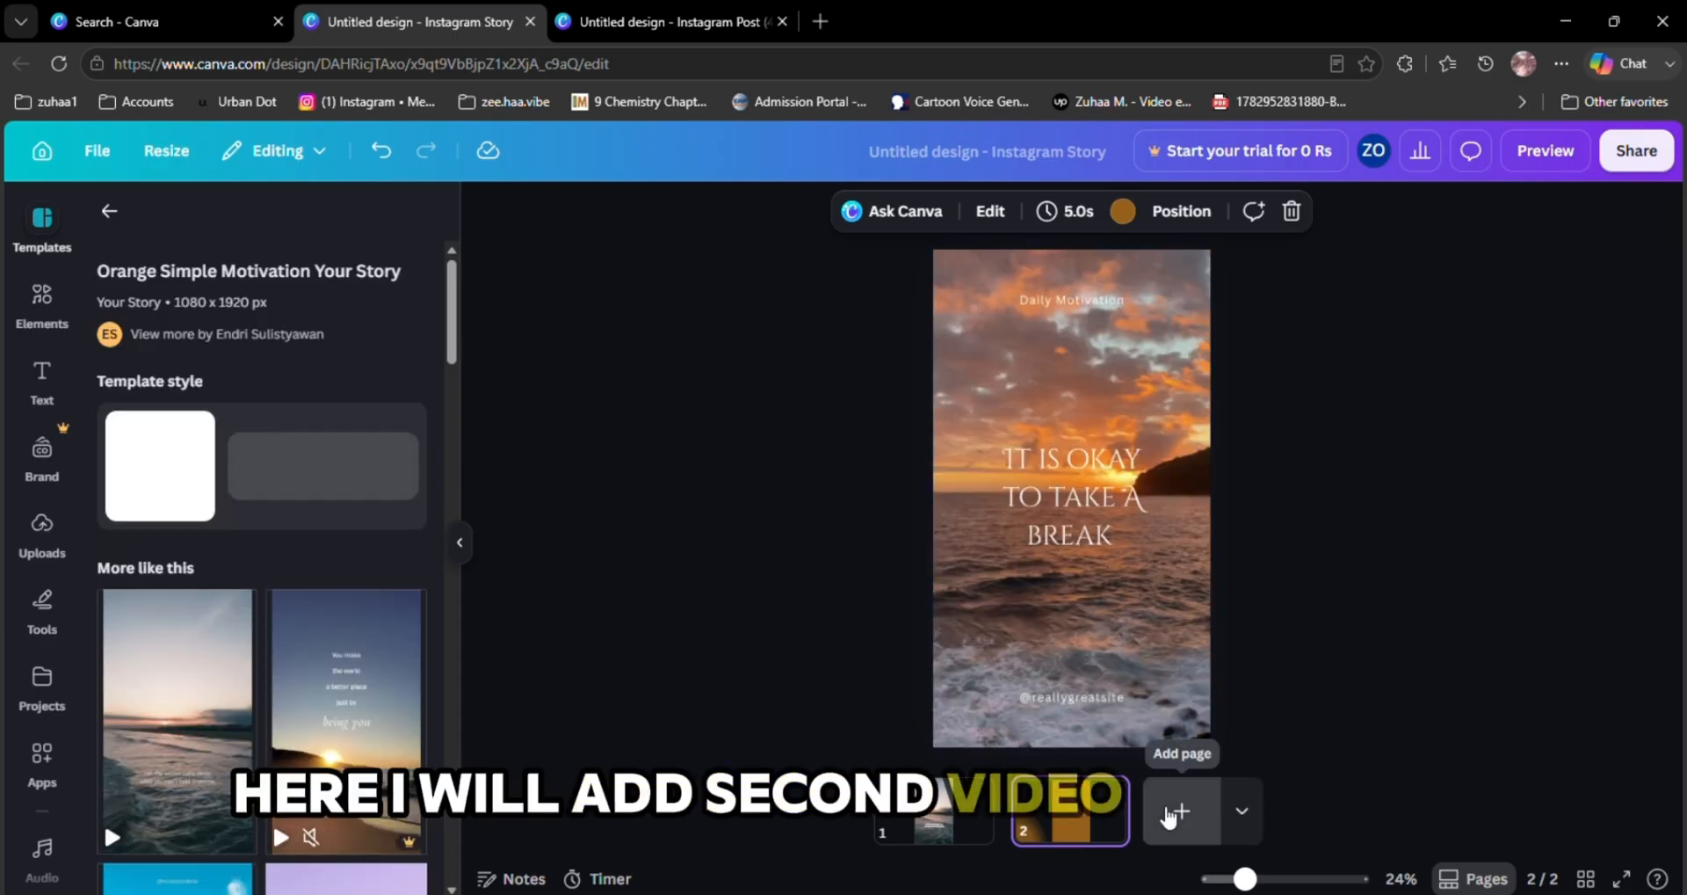
# Add a third page and apply the Brown Black Typography Daily Motivation template to it
pyautogui.click(1176, 812)
pyautogui.scroll(-6, 218, 706)
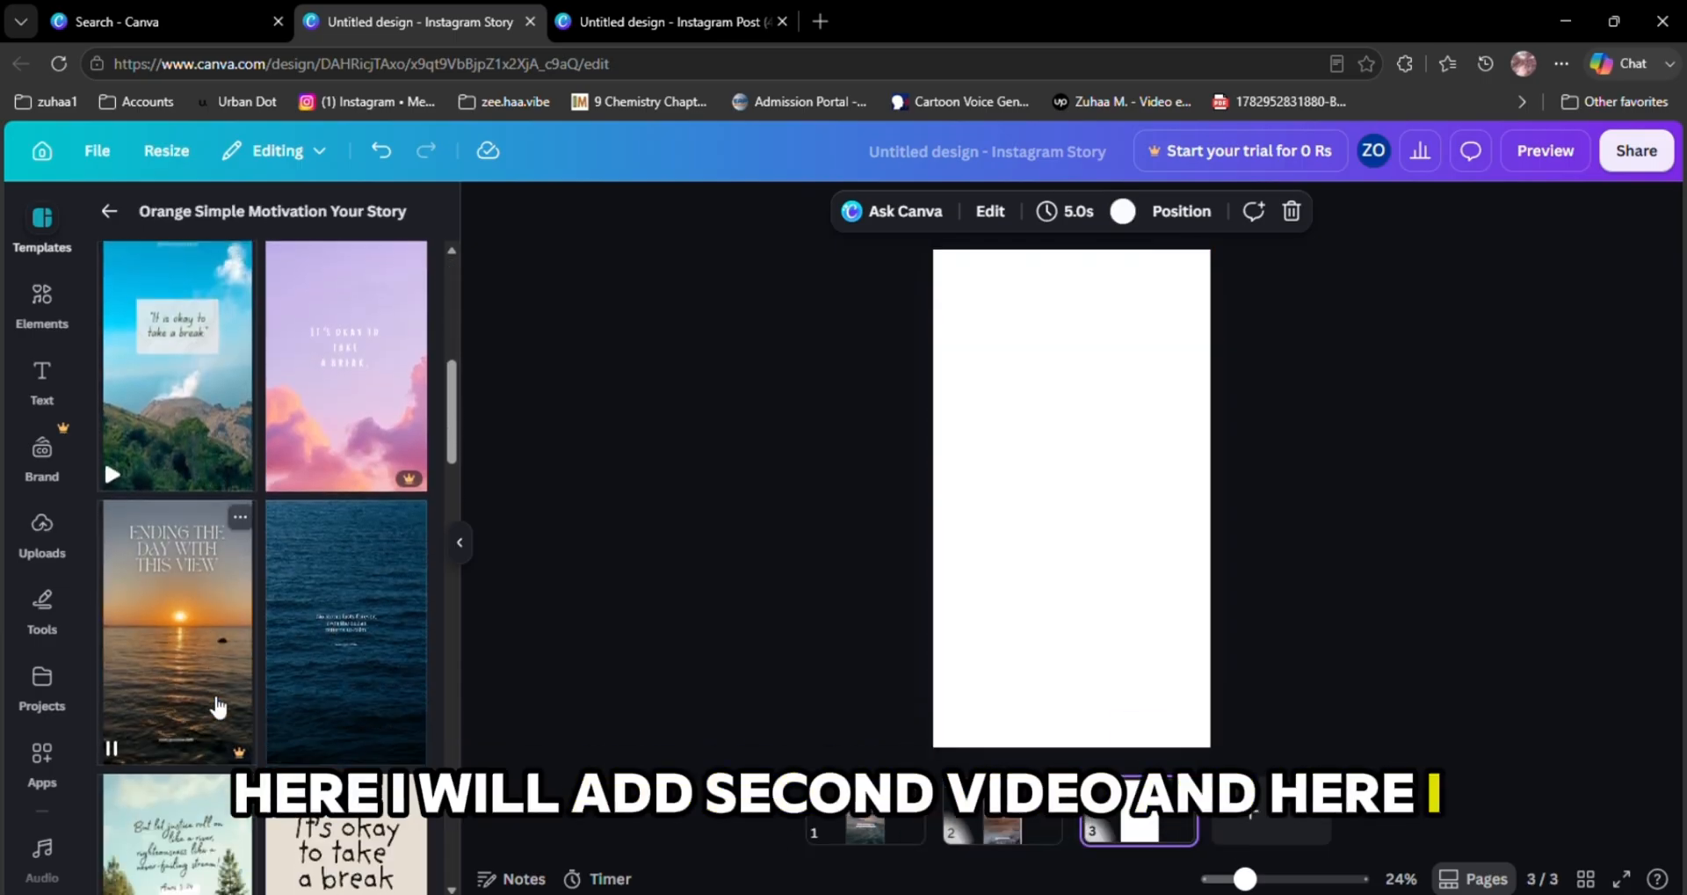
pyautogui.scroll(-6, 220, 668)
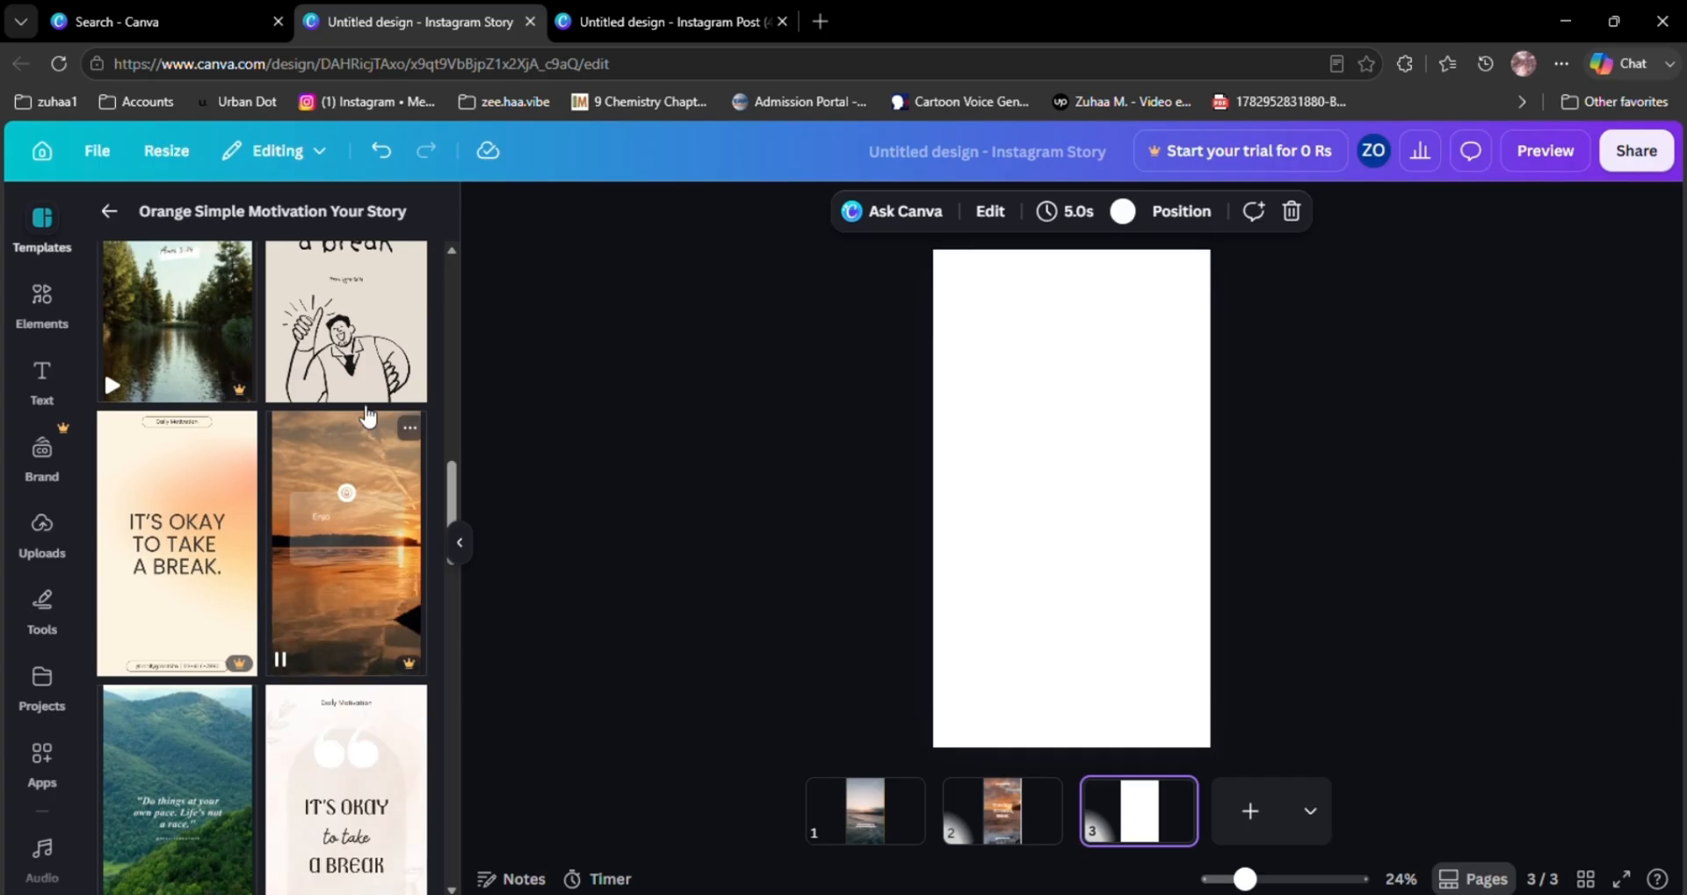
pyautogui.click(360, 295)
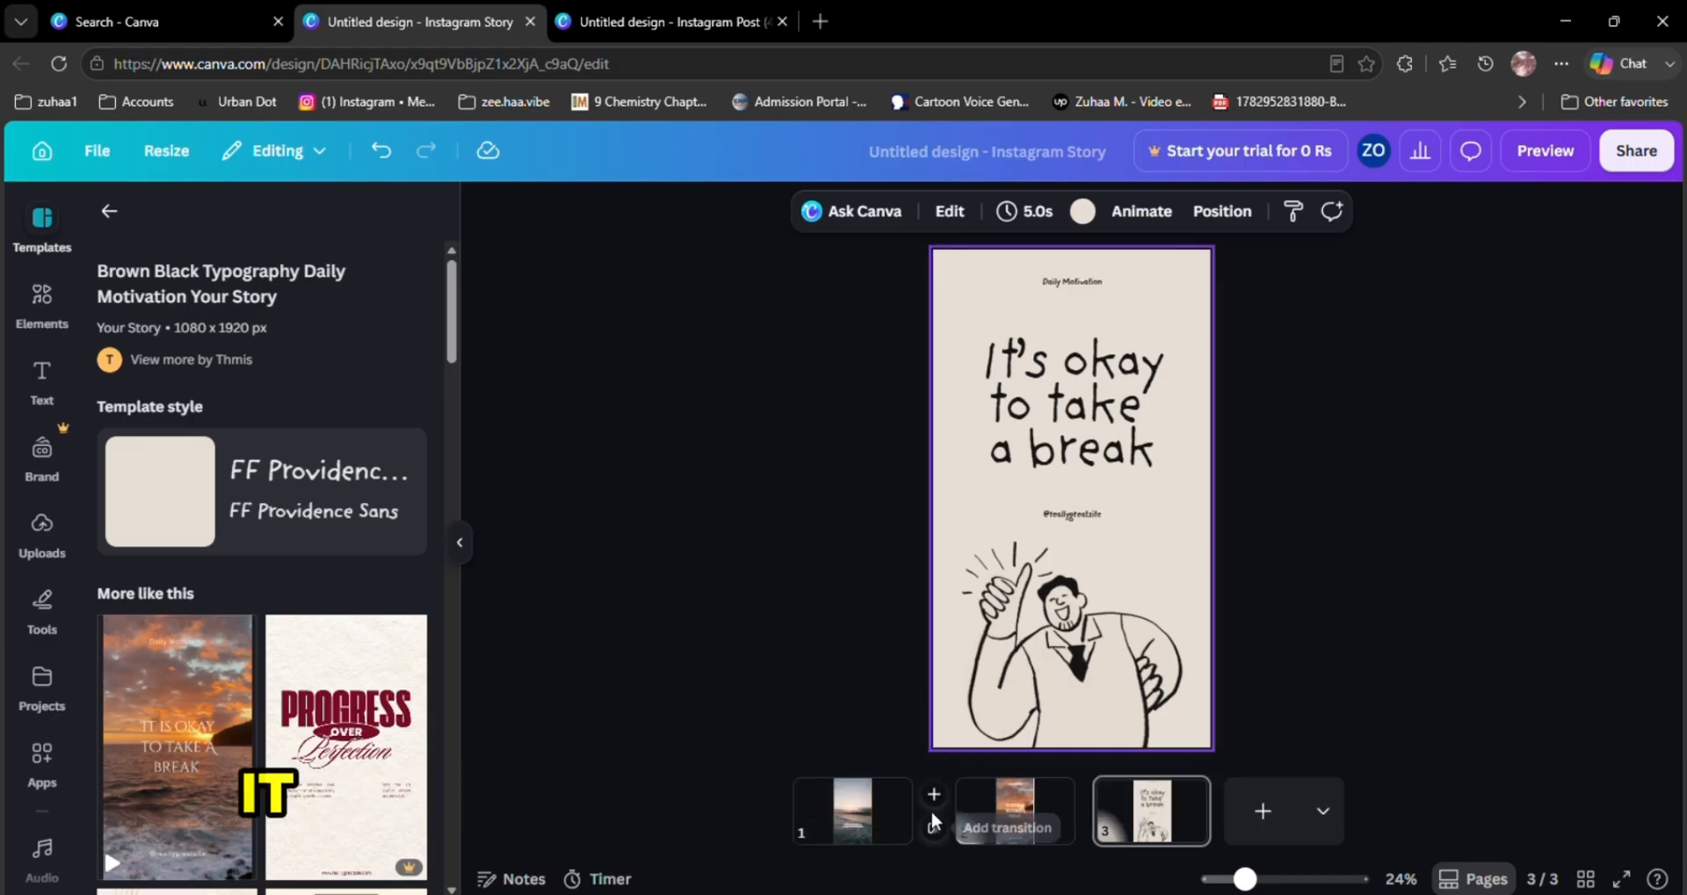
# Insert a blank page between the first and second pages
pyautogui.click(932, 817)
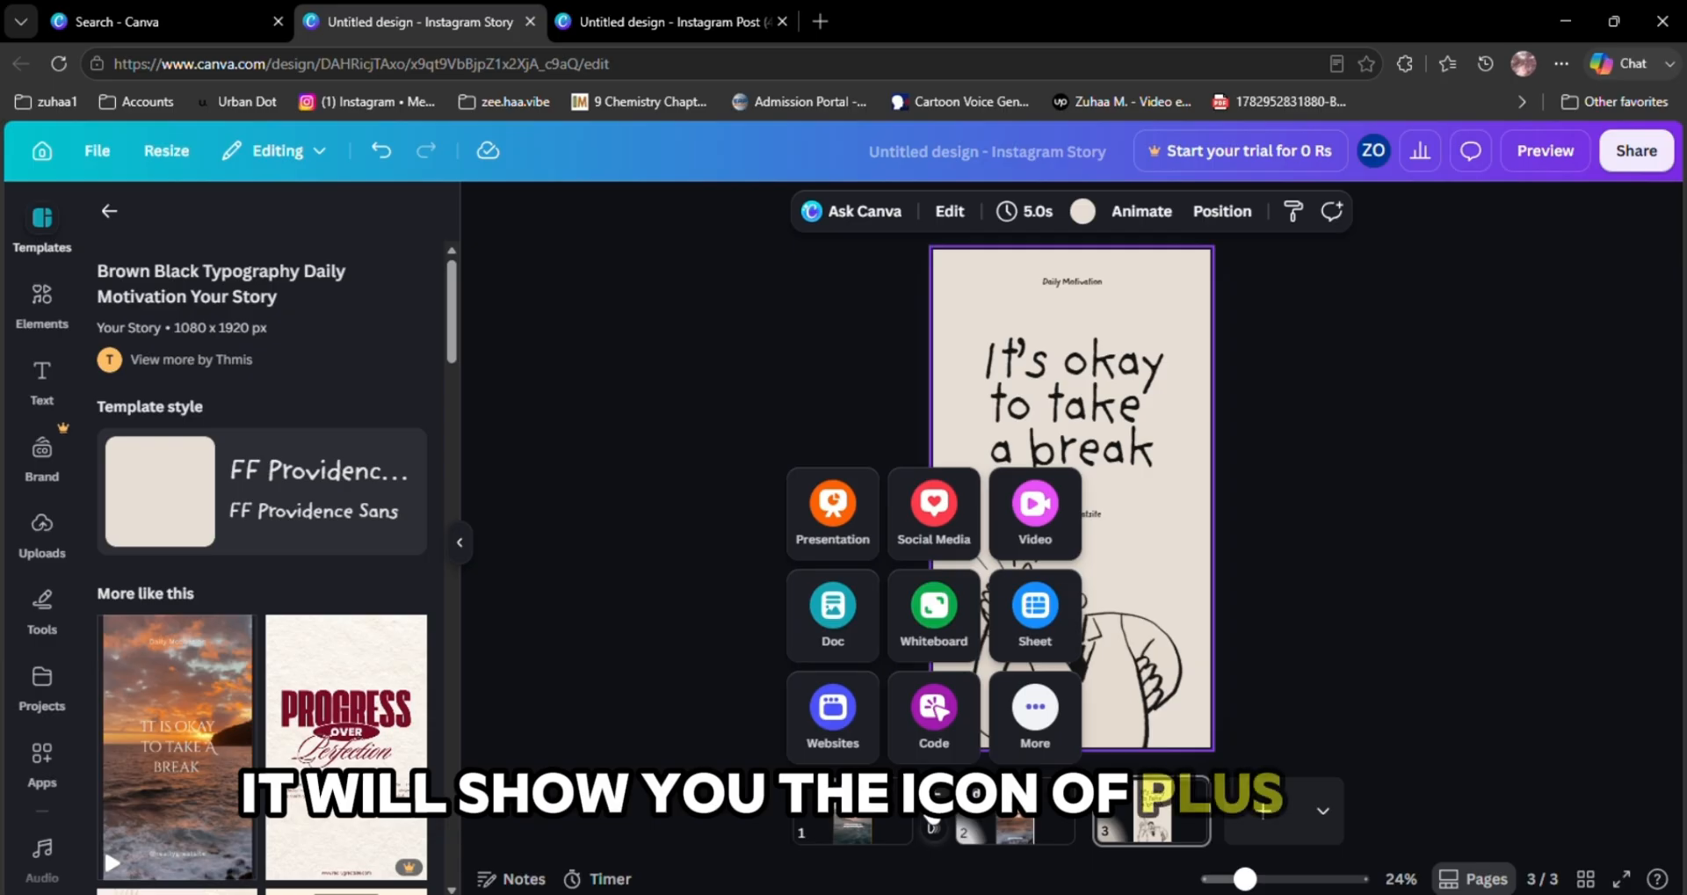
pyautogui.click(934, 819)
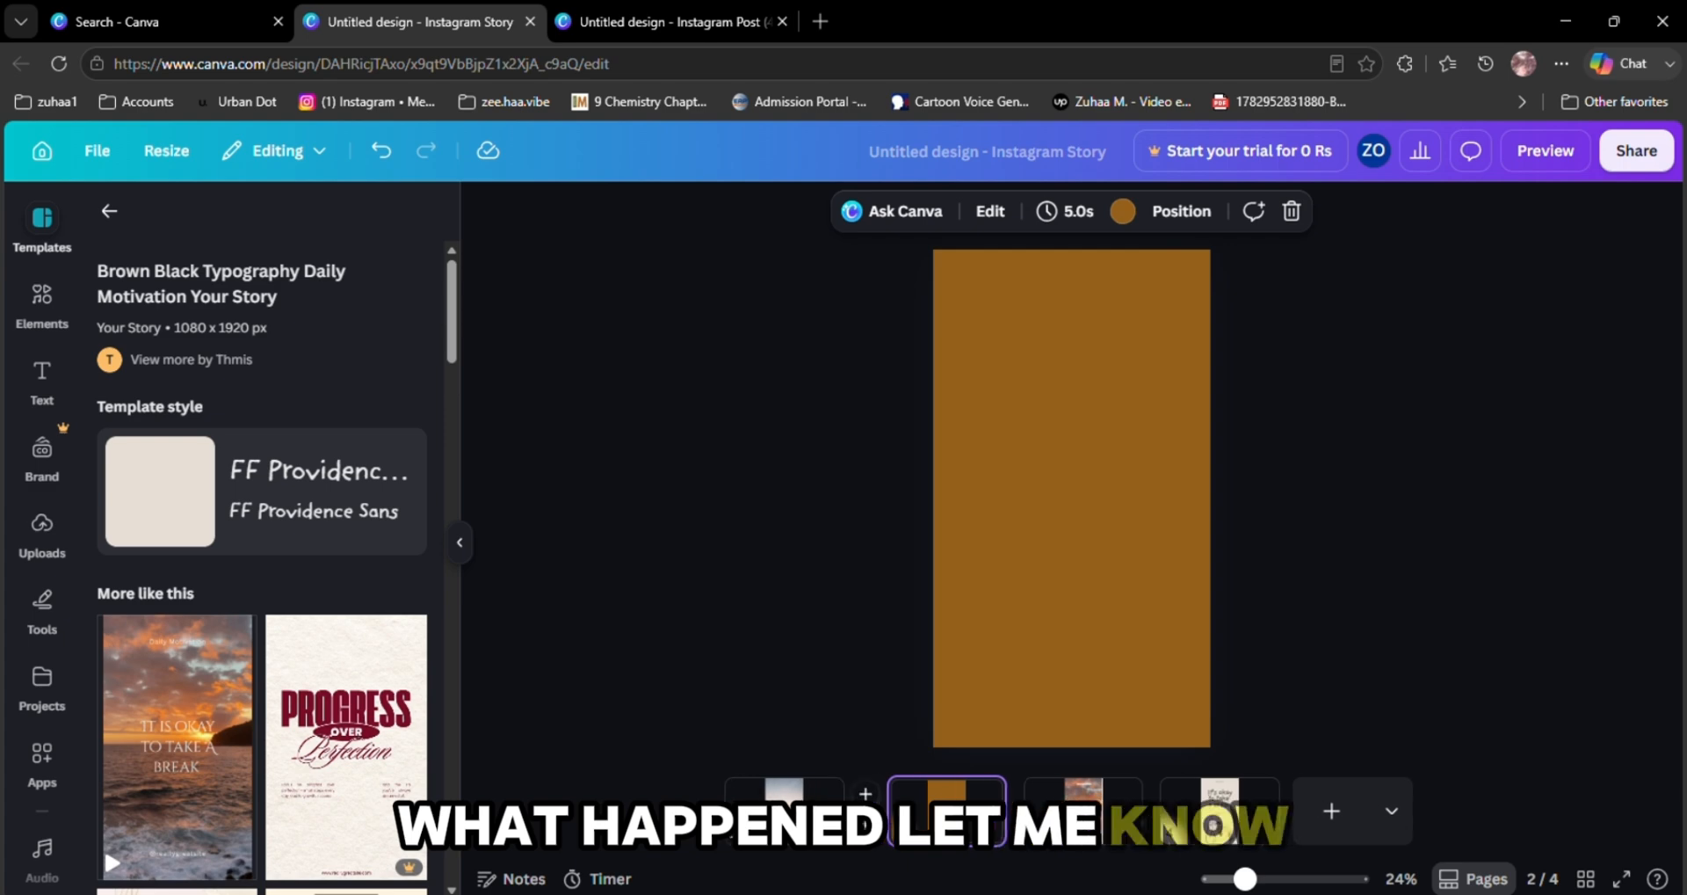
# Add a Dissolve transition after the first page and set its duration to 1.5 seconds
pyautogui.click(866, 795)
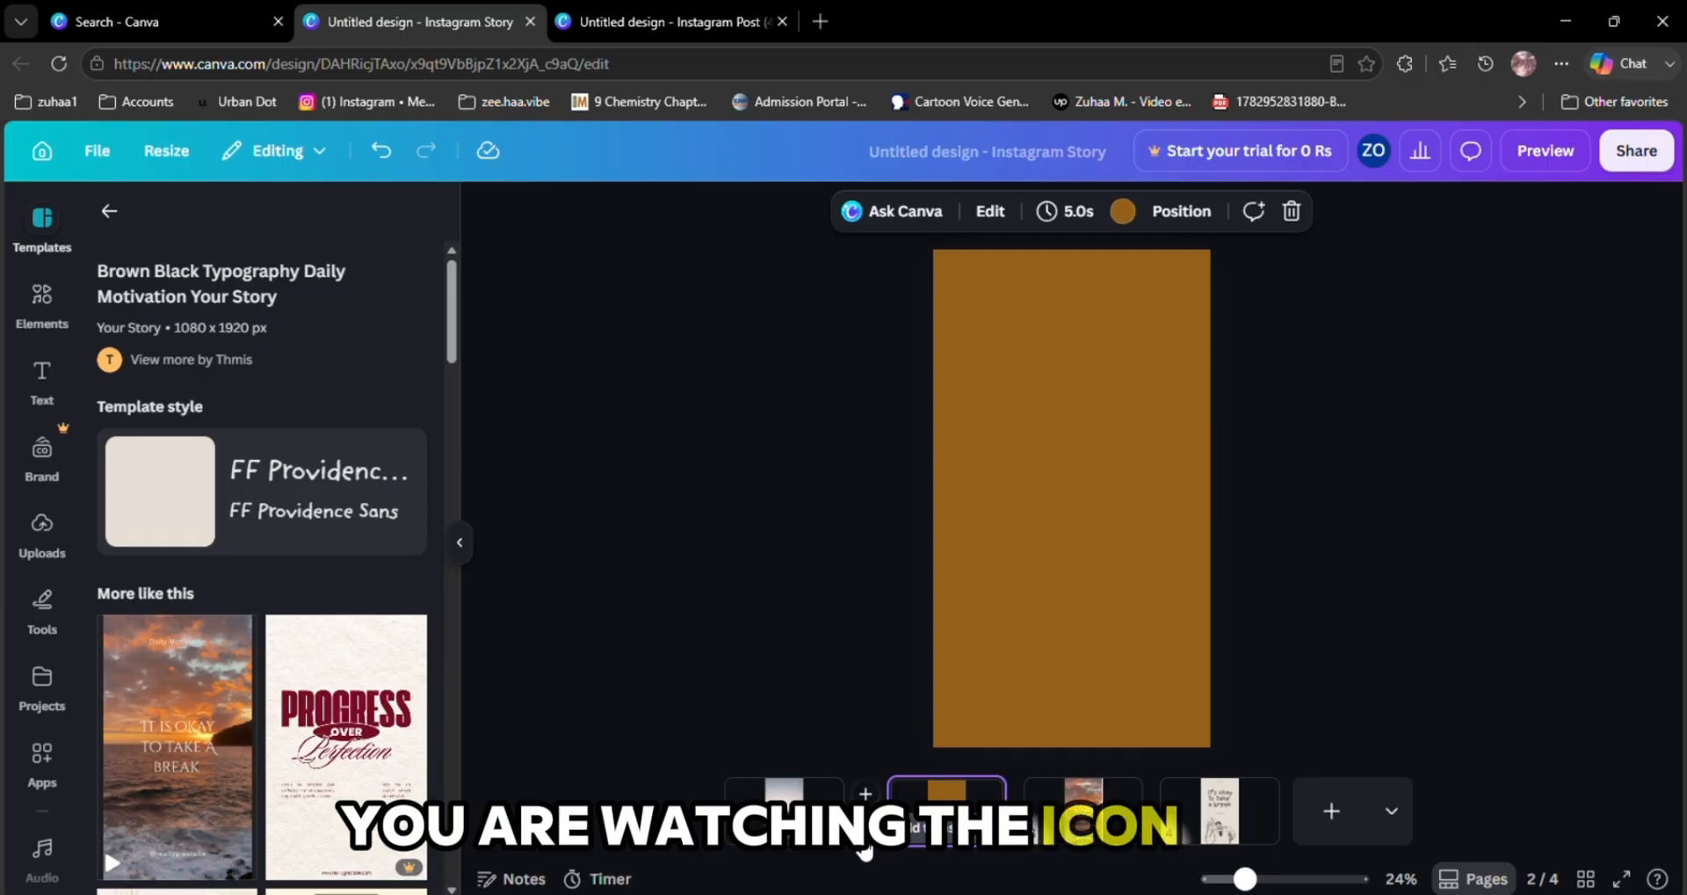
pyautogui.click(863, 833)
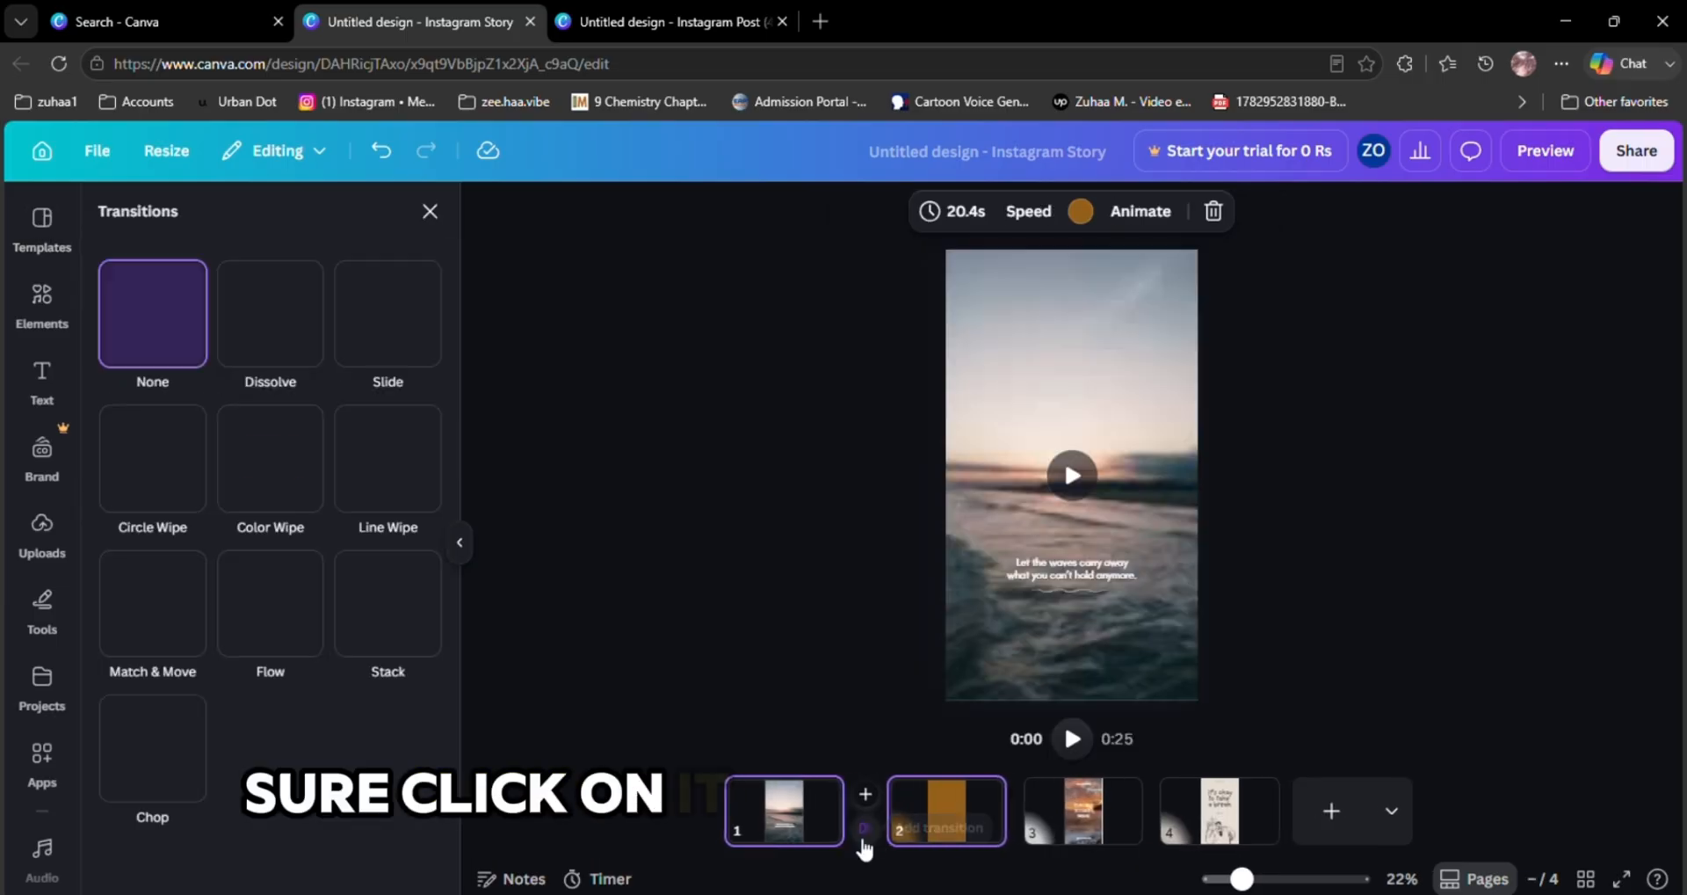
pyautogui.click(288, 321)
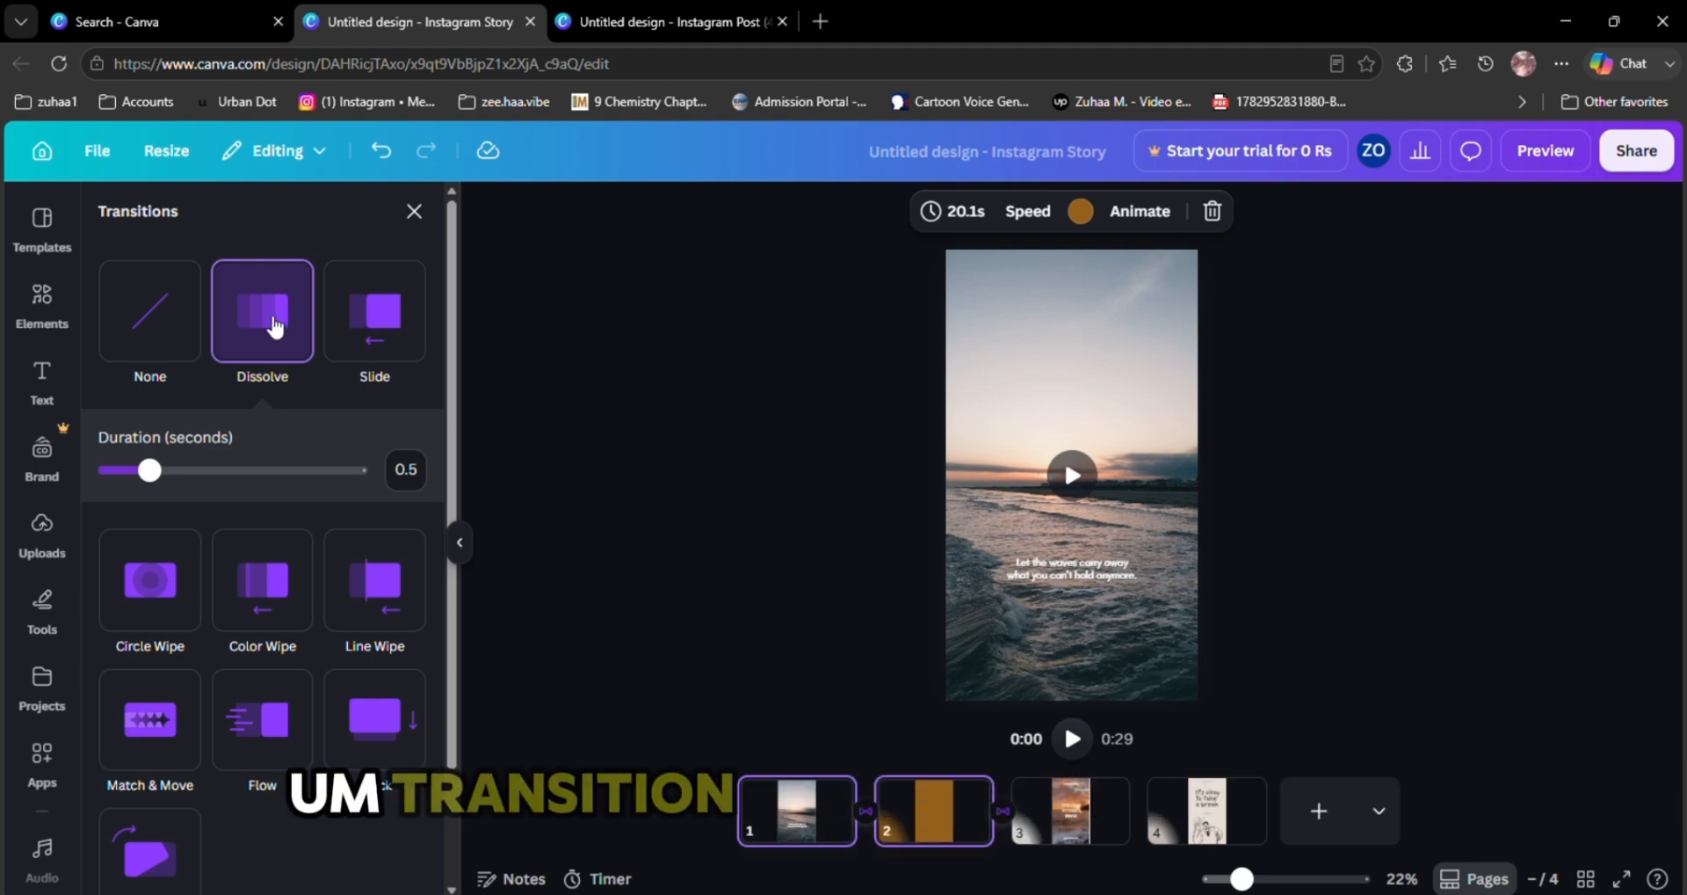
pyautogui.moveTo(149, 471); pyautogui.dragTo(219, 472)
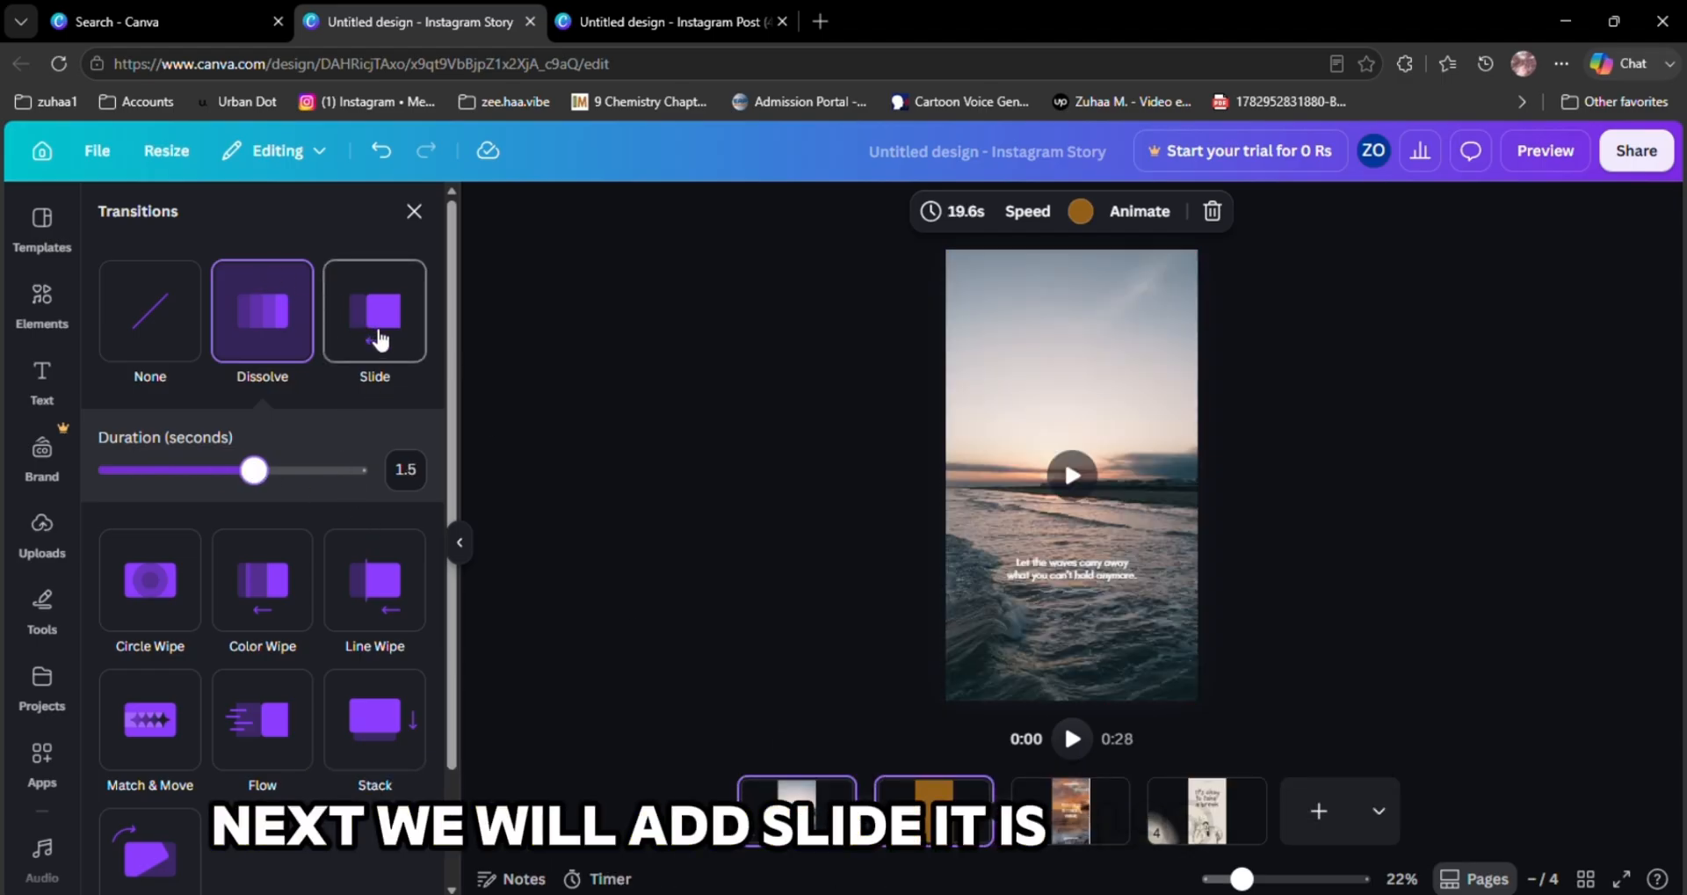
pyautogui.scroll(-2, 286, 719)
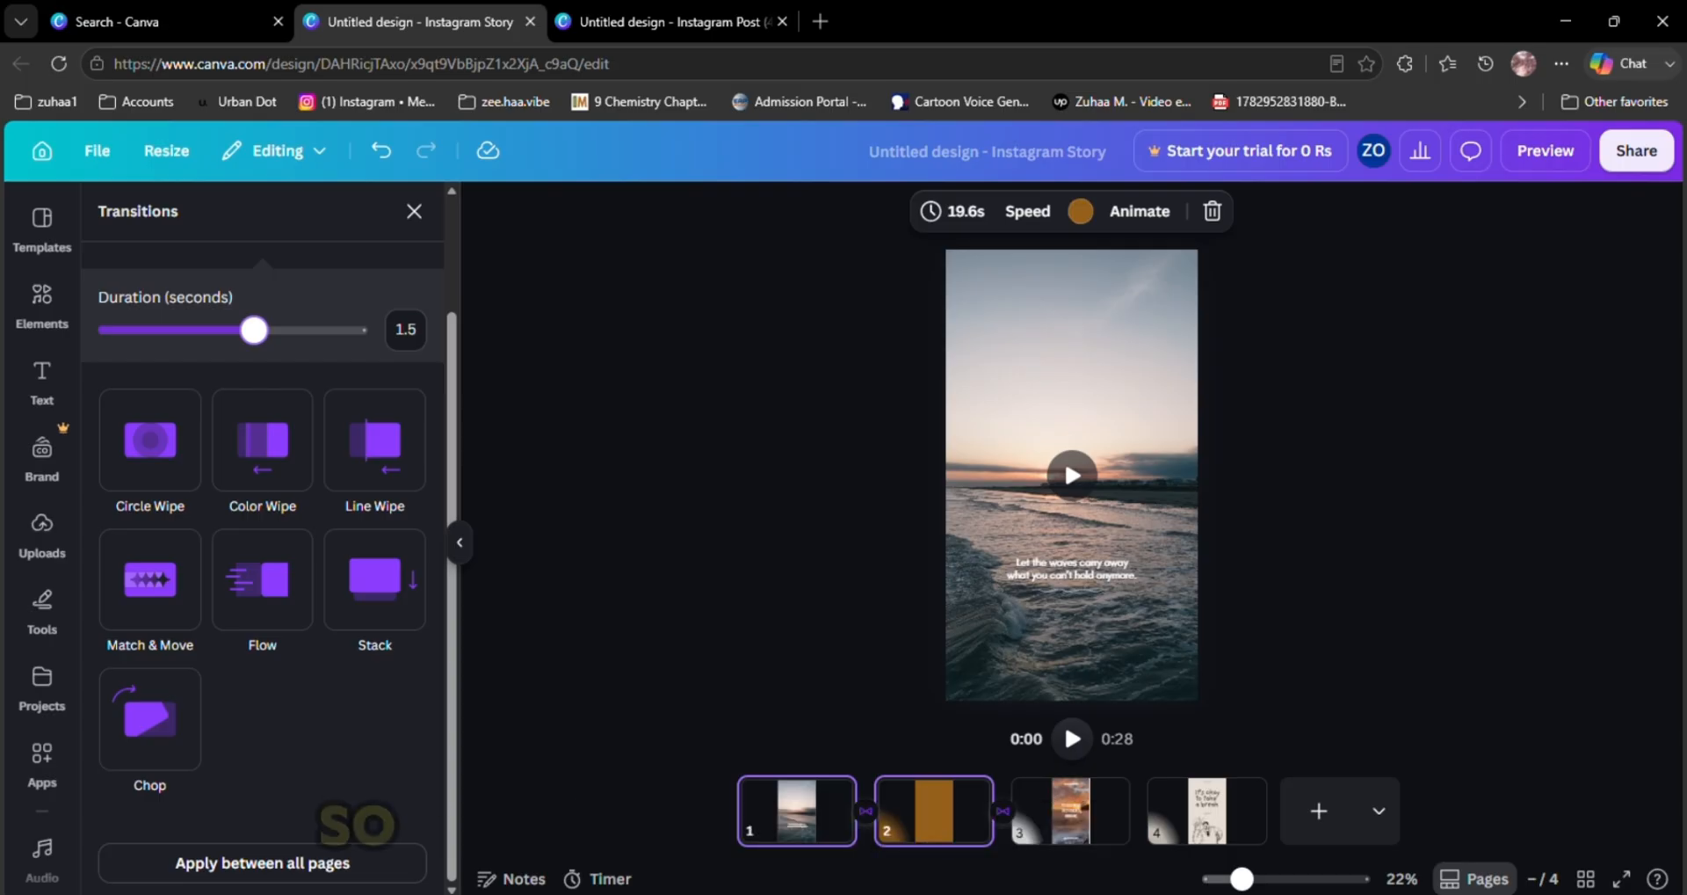
pyautogui.click(703, 728)
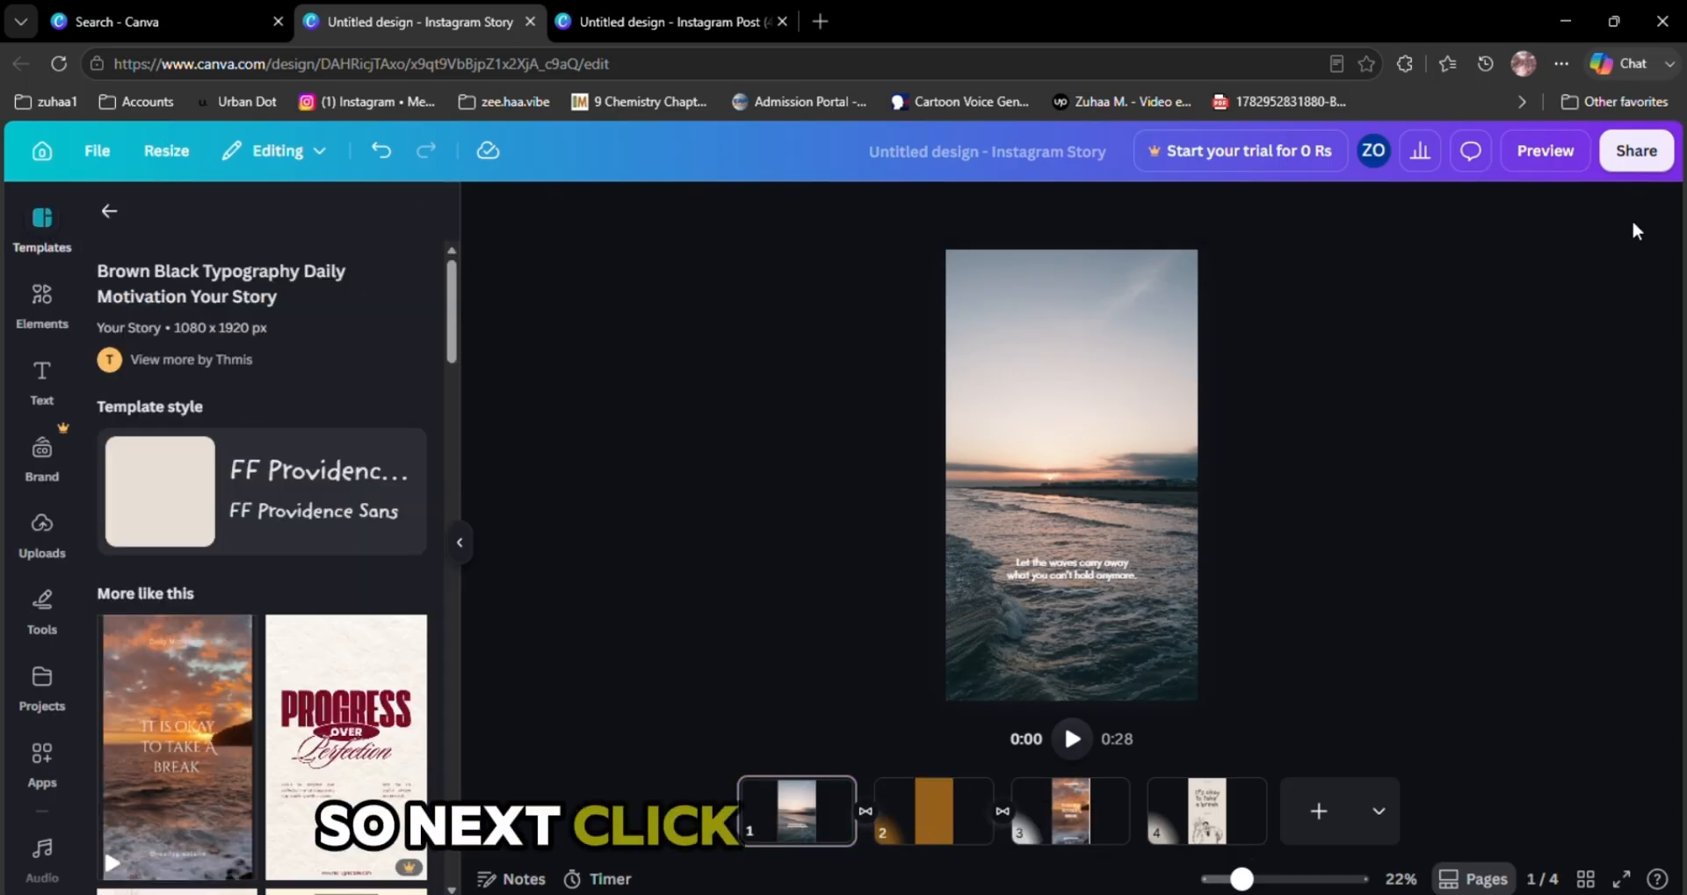
# Preview the video and scrub through it to check the transitions
pyautogui.click(1545, 150)
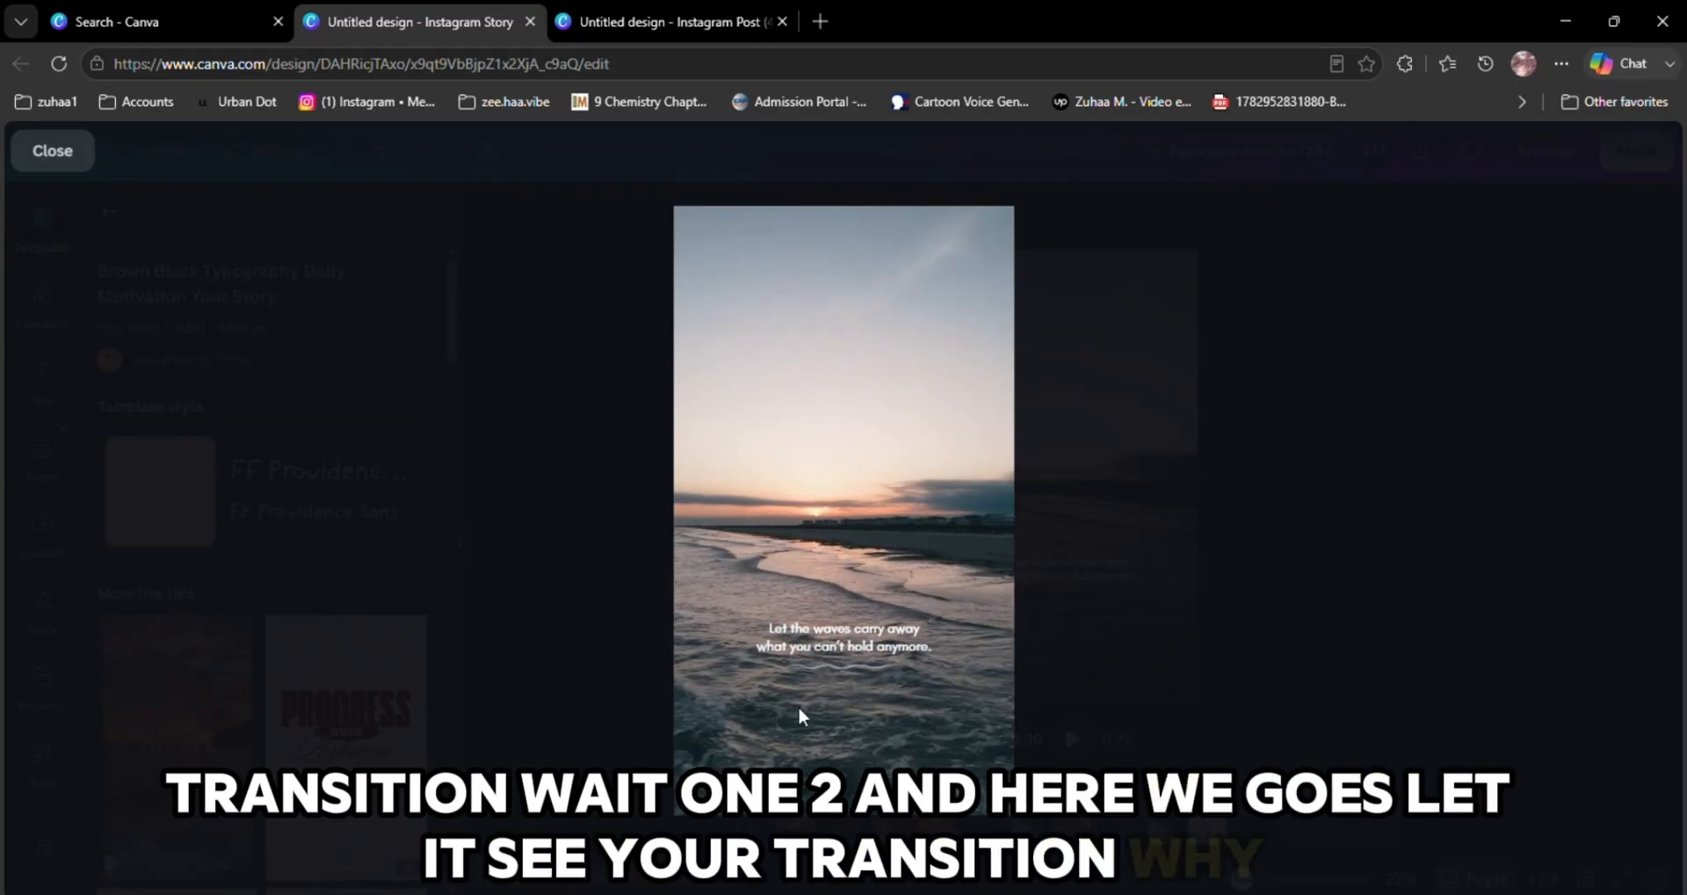
pyautogui.click(829, 799)
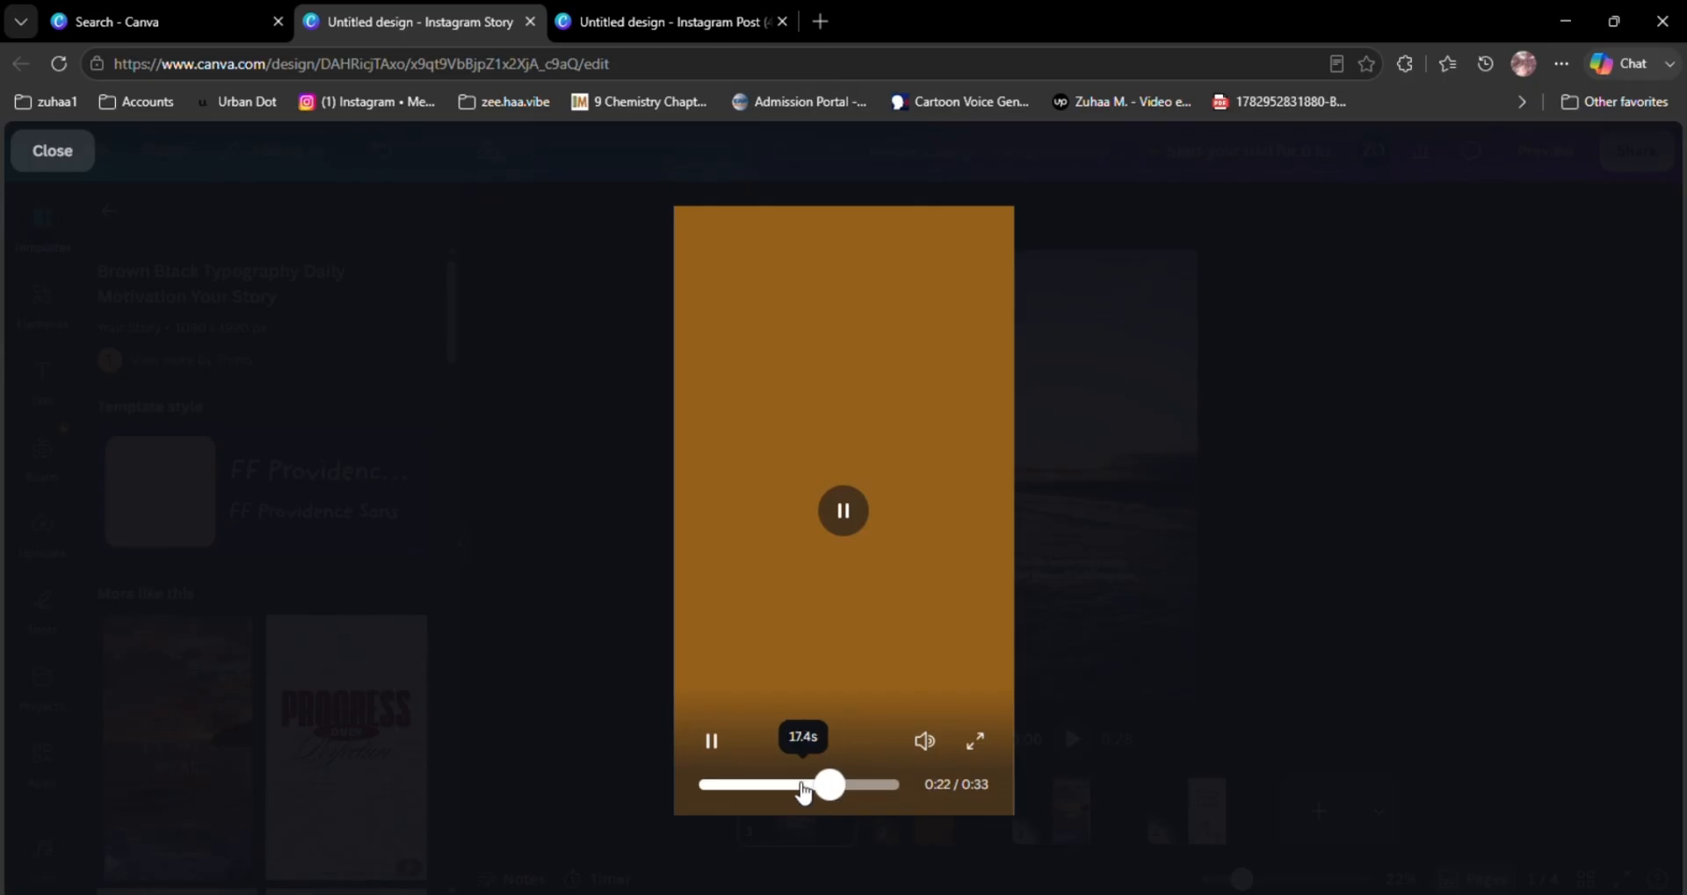
pyautogui.click(801, 785)
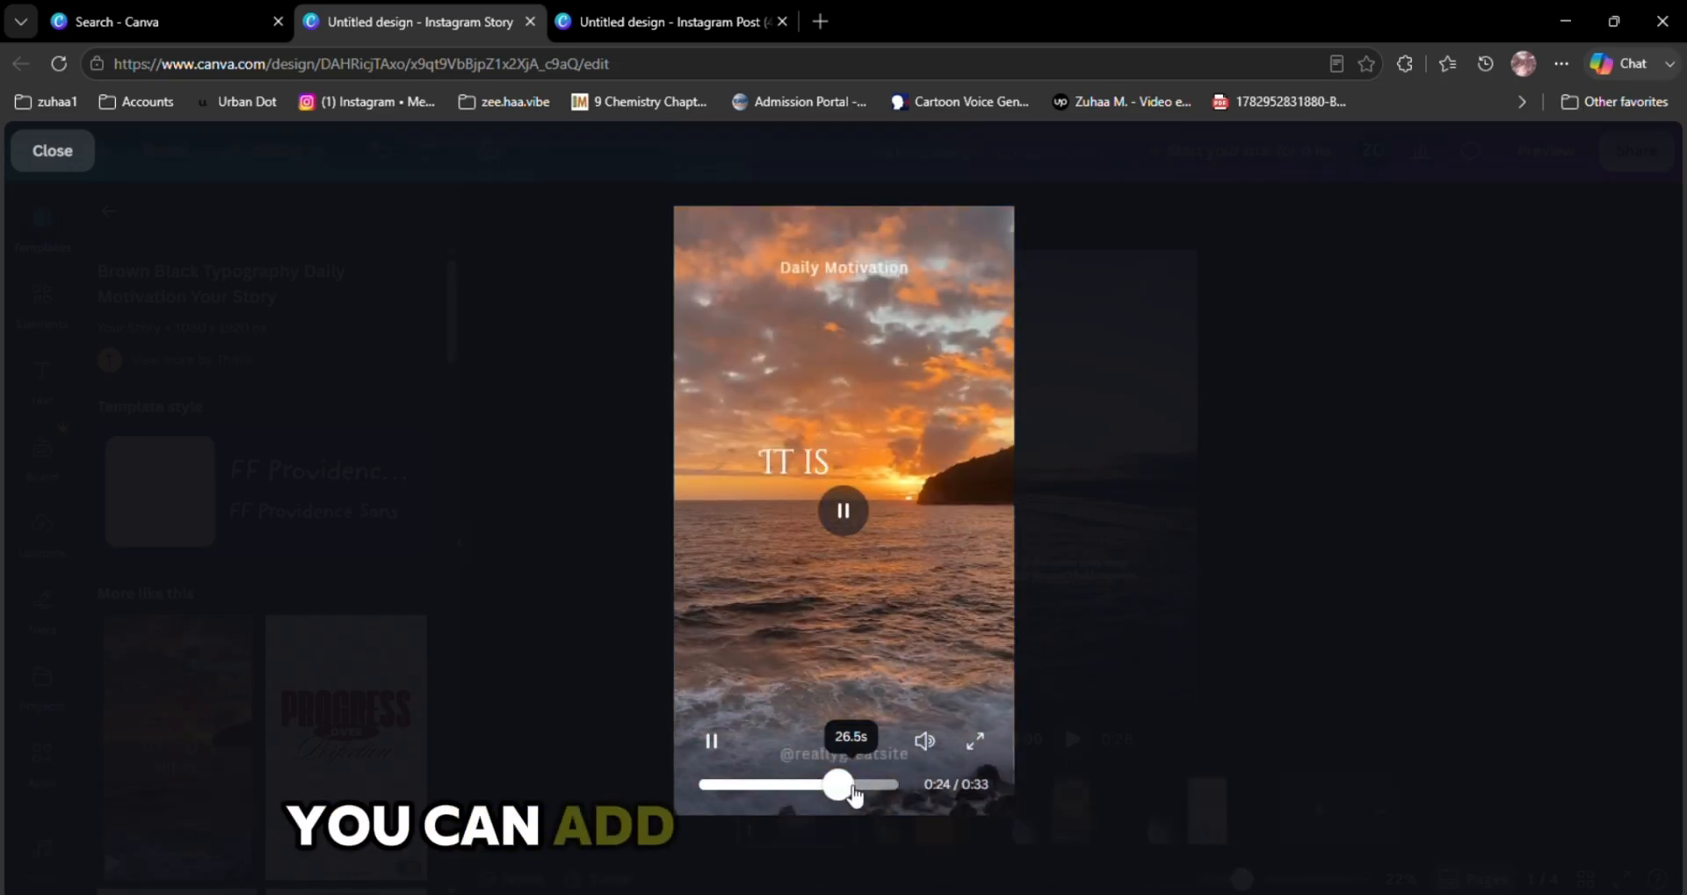
pyautogui.click(1289, 664)
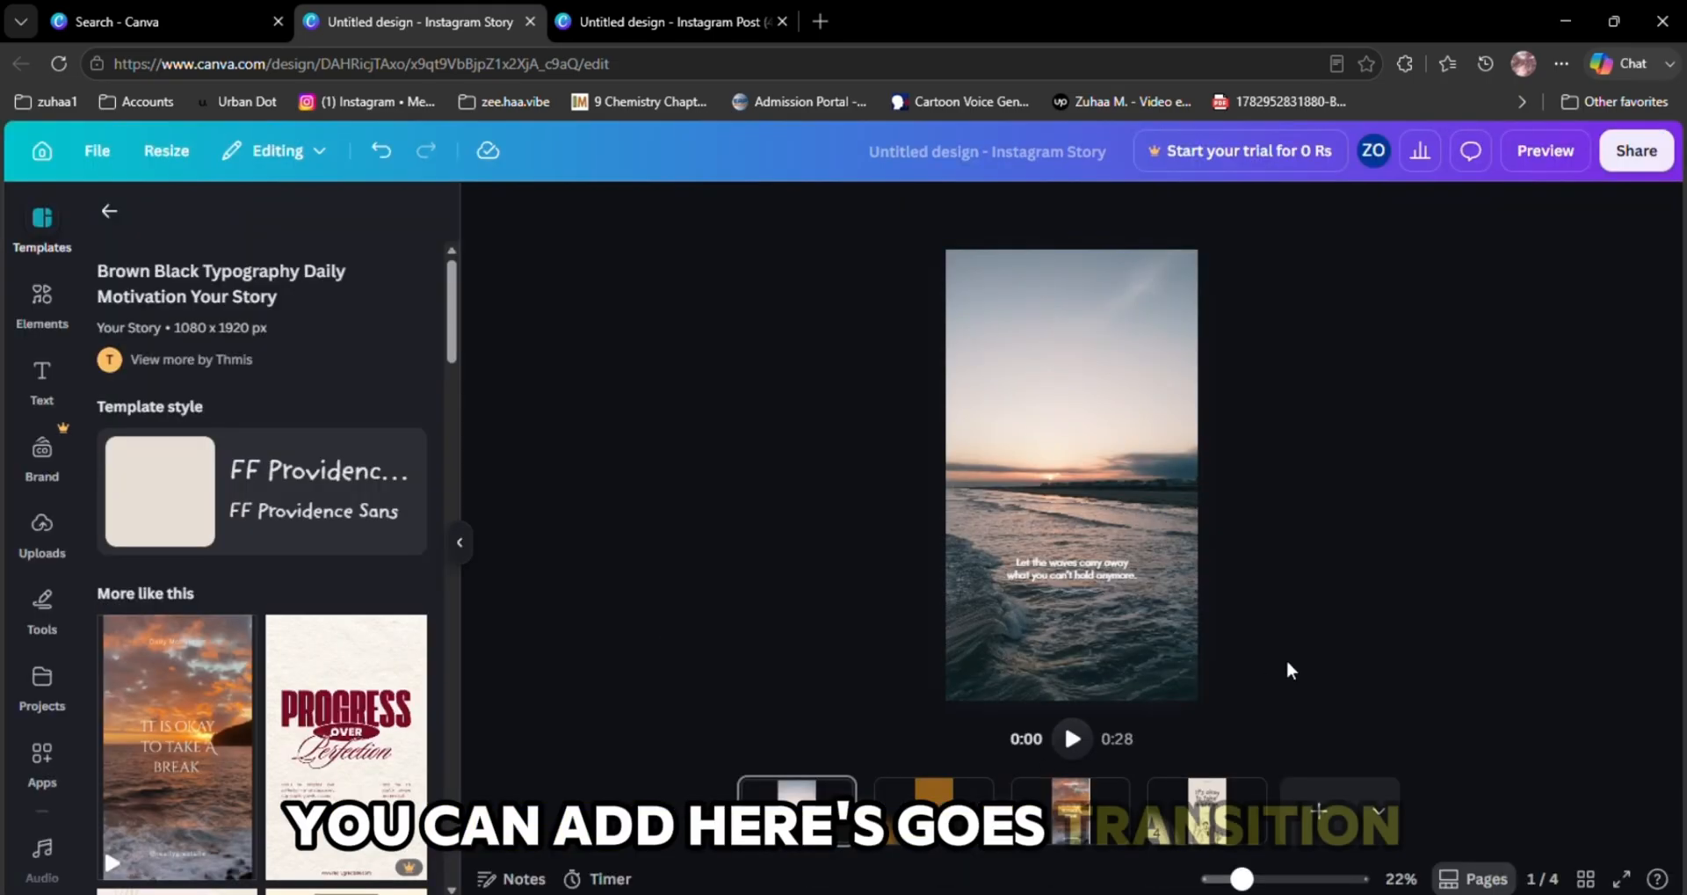
# Delete the blank brown second page
pyautogui.click(926, 819)
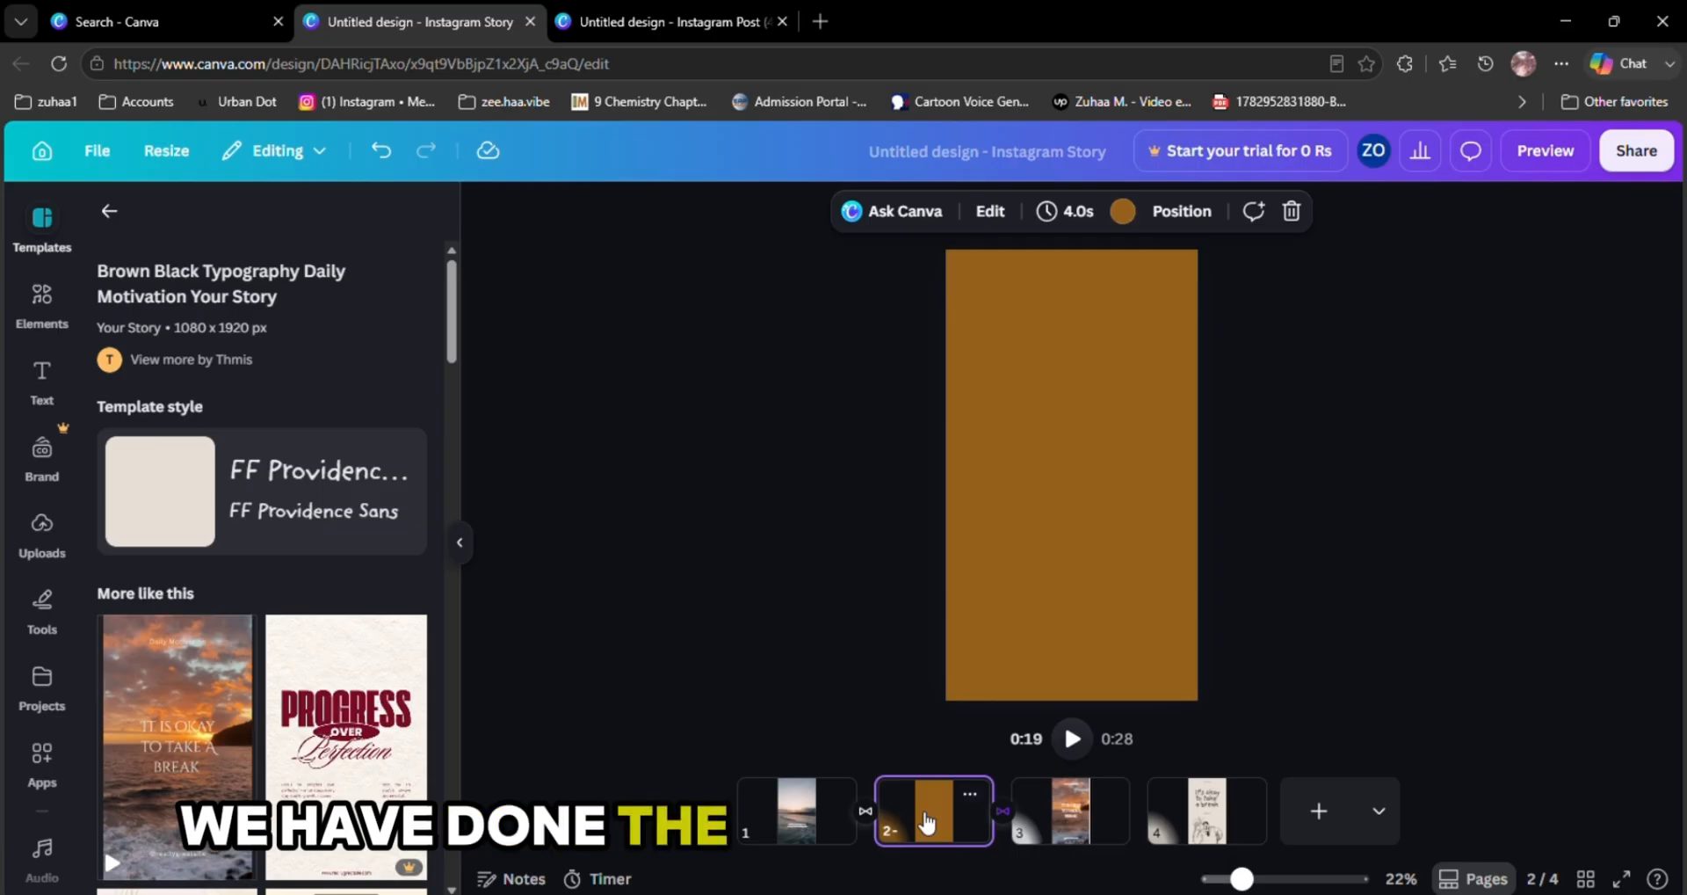
pyautogui.press('Delete')
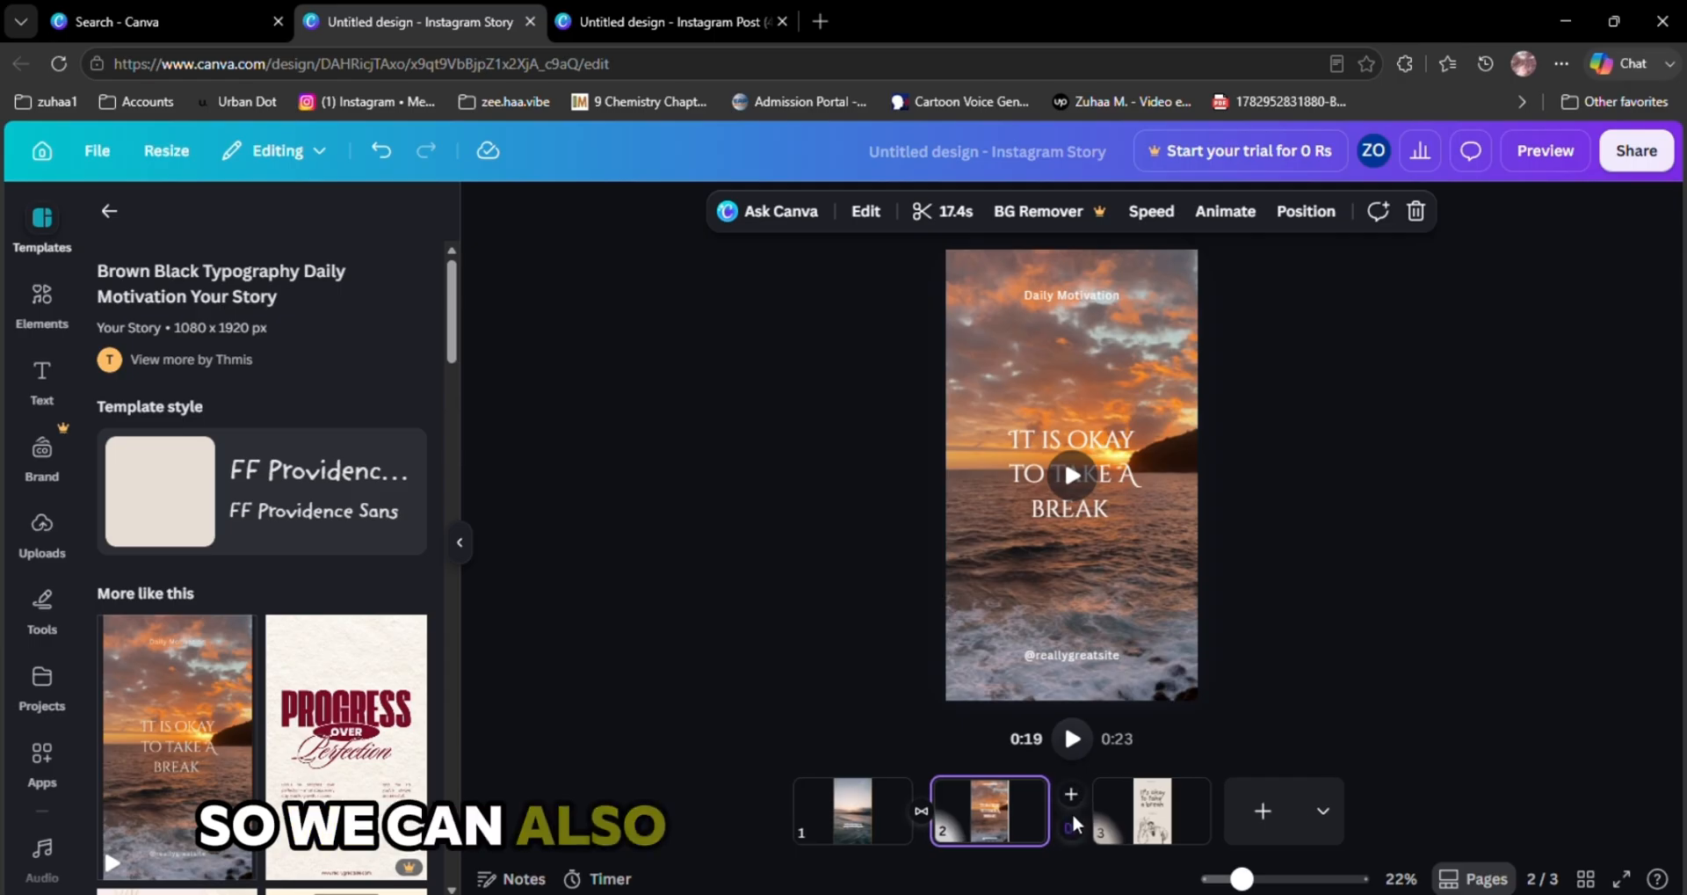
# Add a Slide transition between the second and third pages and set its direction to upward
pyautogui.click(1070, 831)
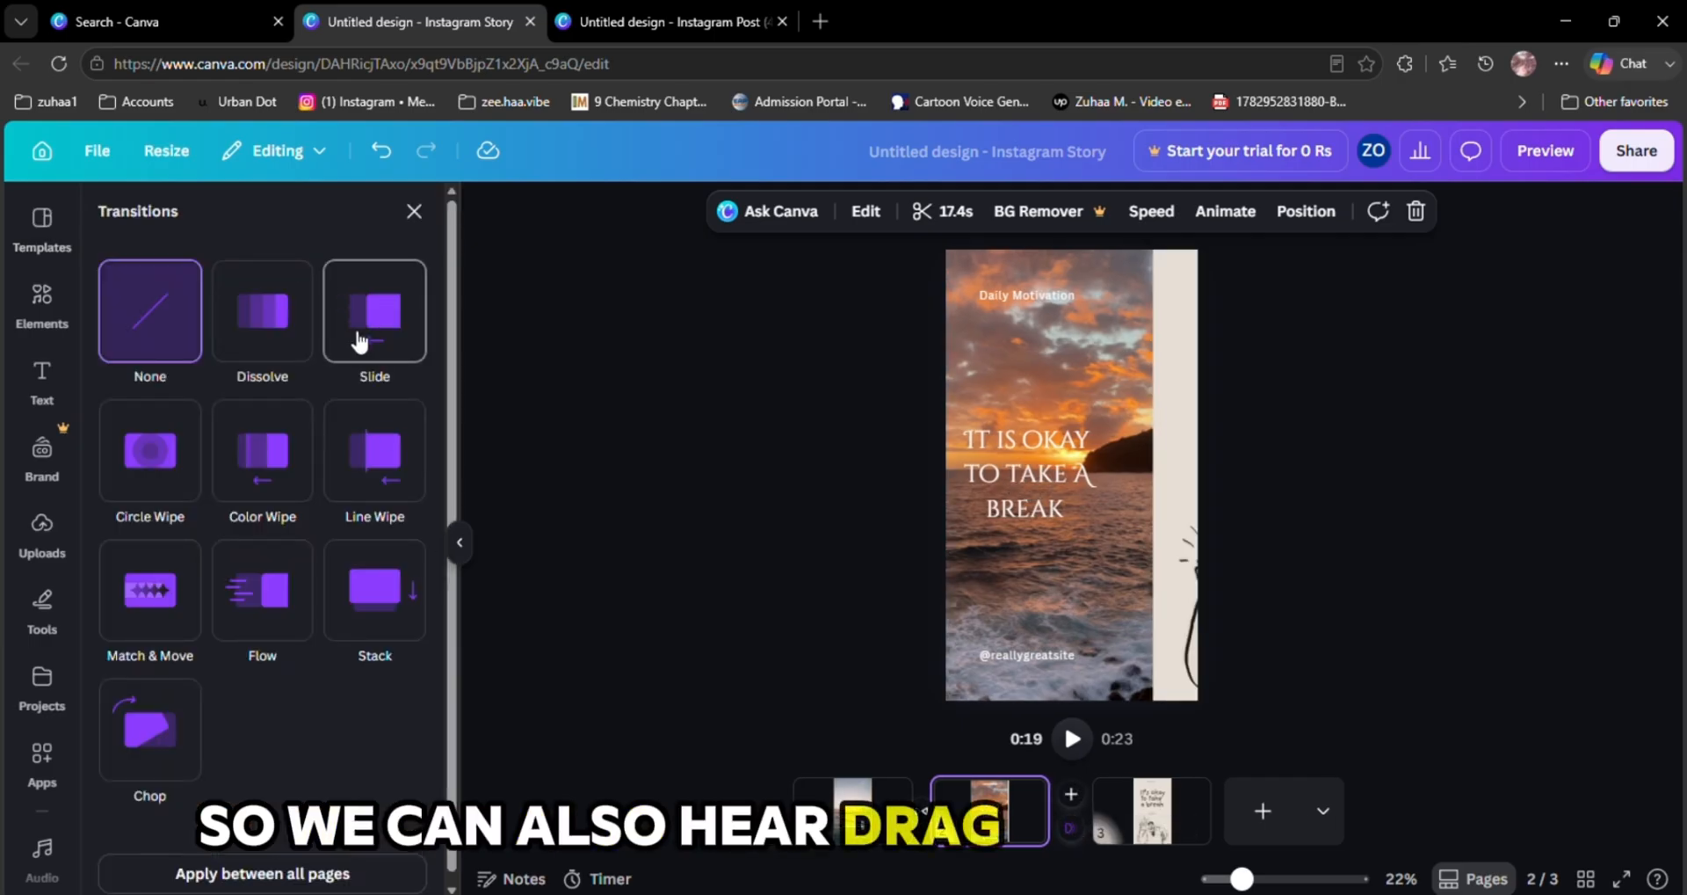
pyautogui.click(369, 350)
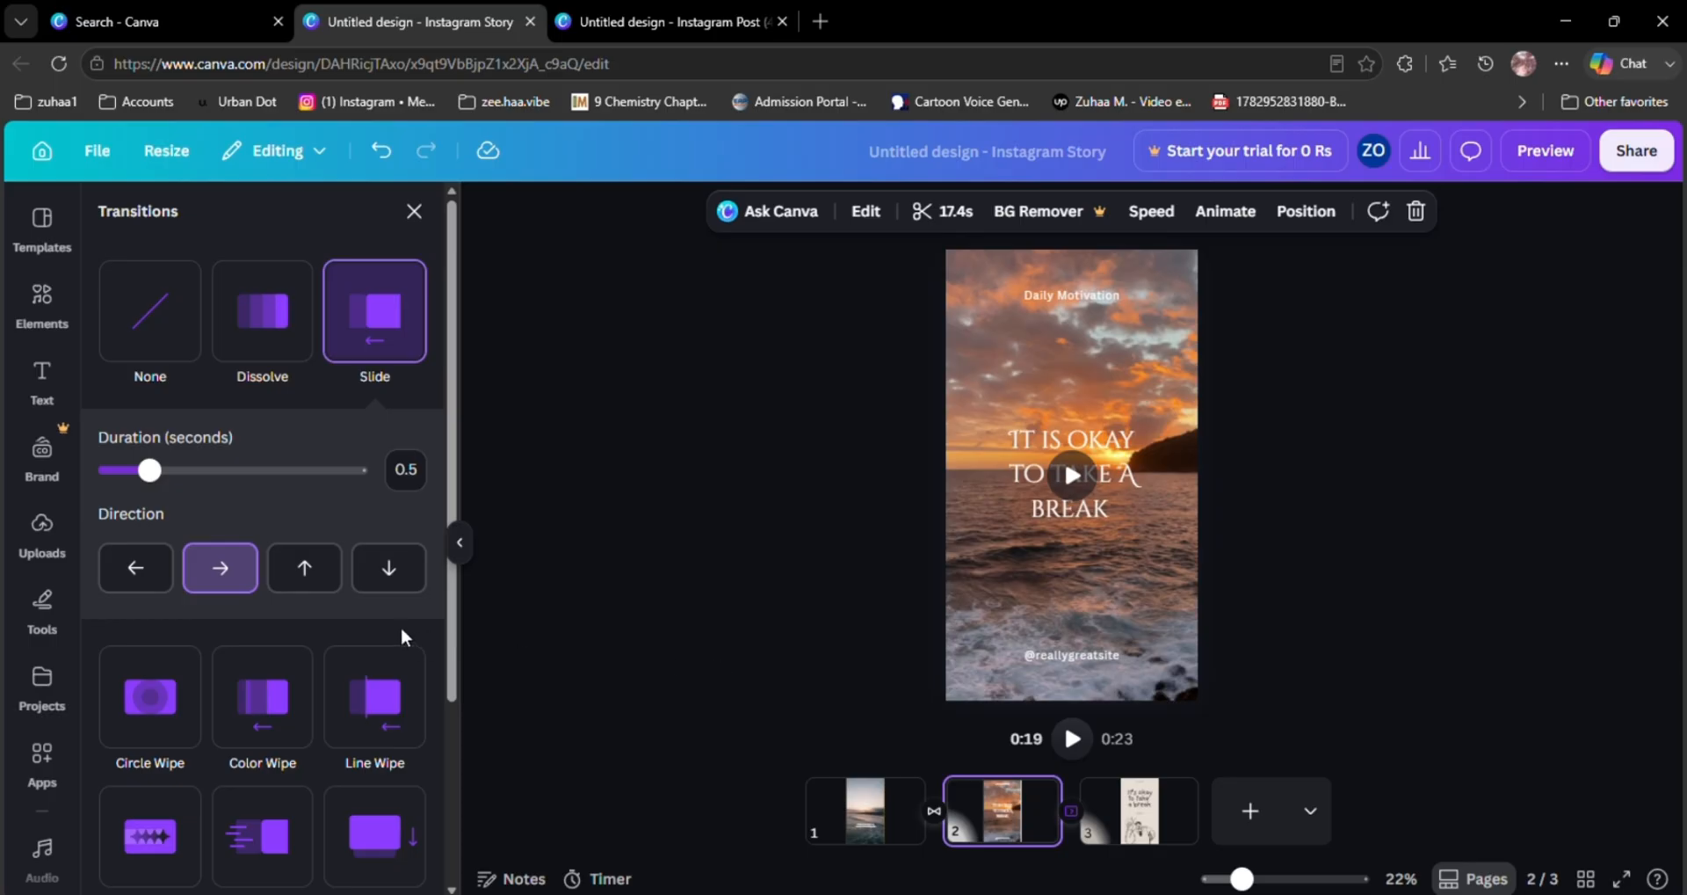
pyautogui.click(306, 570)
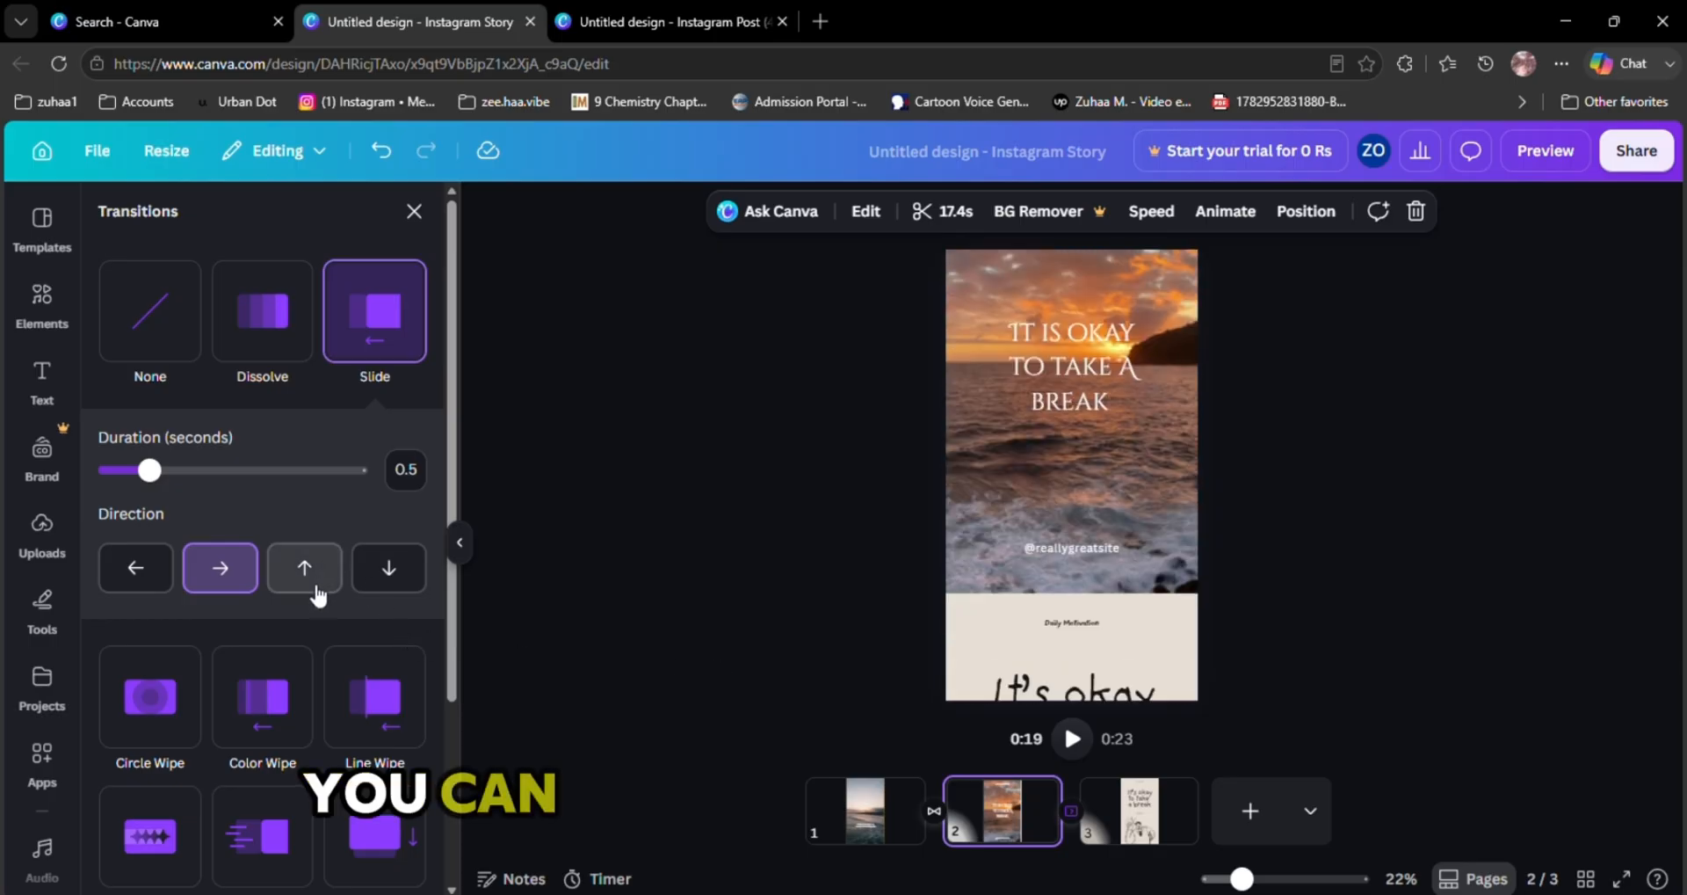
pyautogui.click(389, 568)
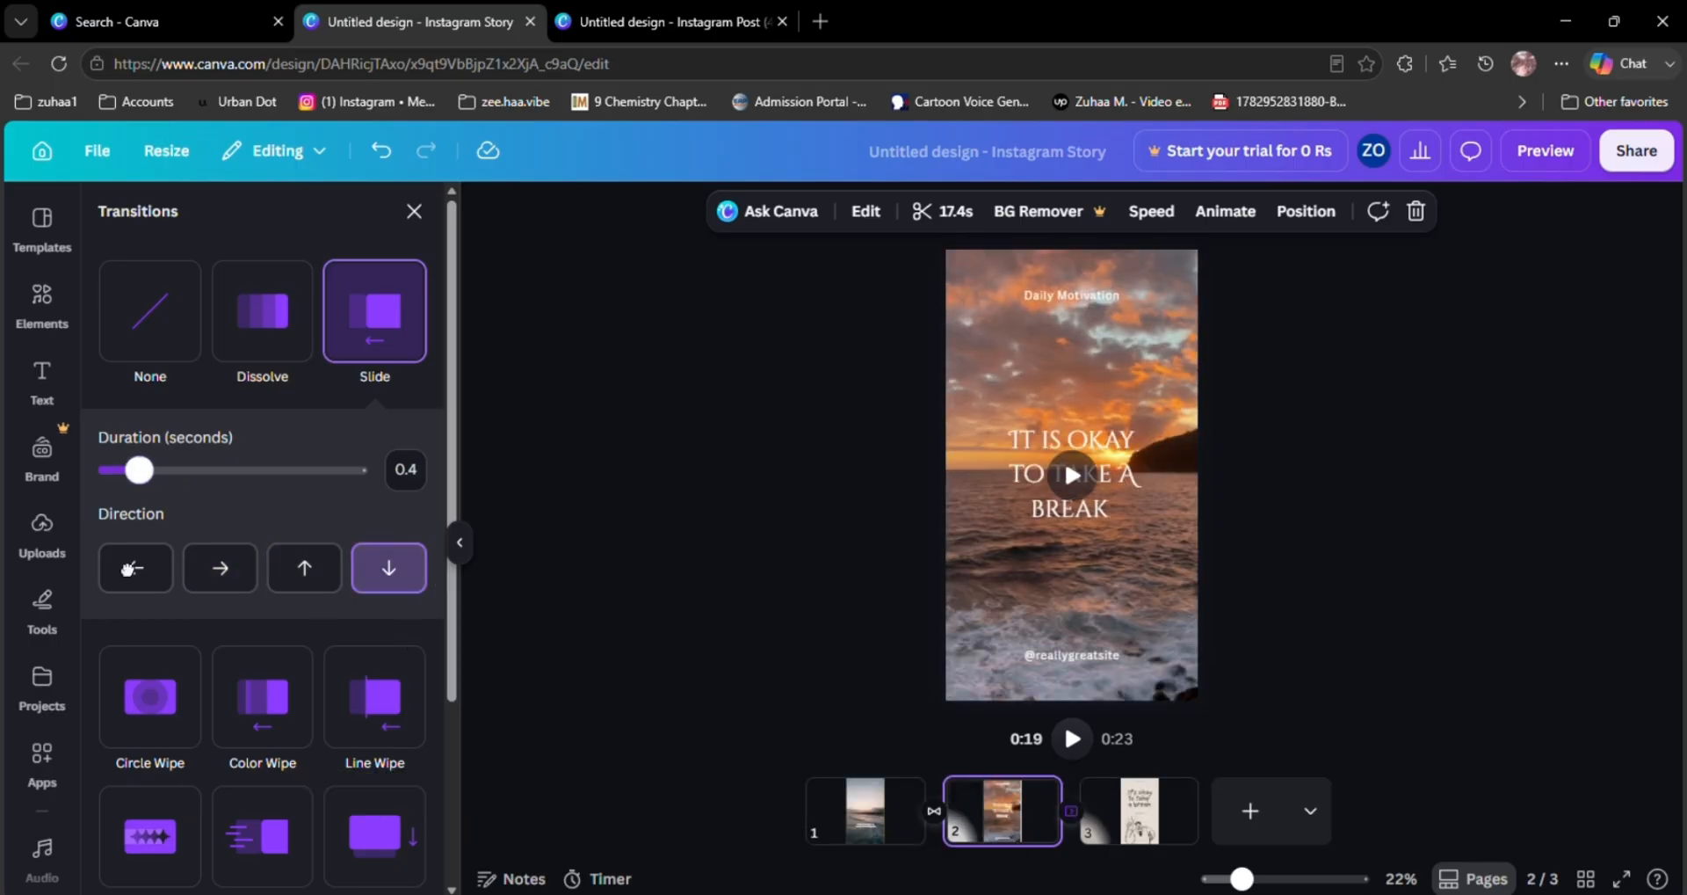
pyautogui.click(304, 567)
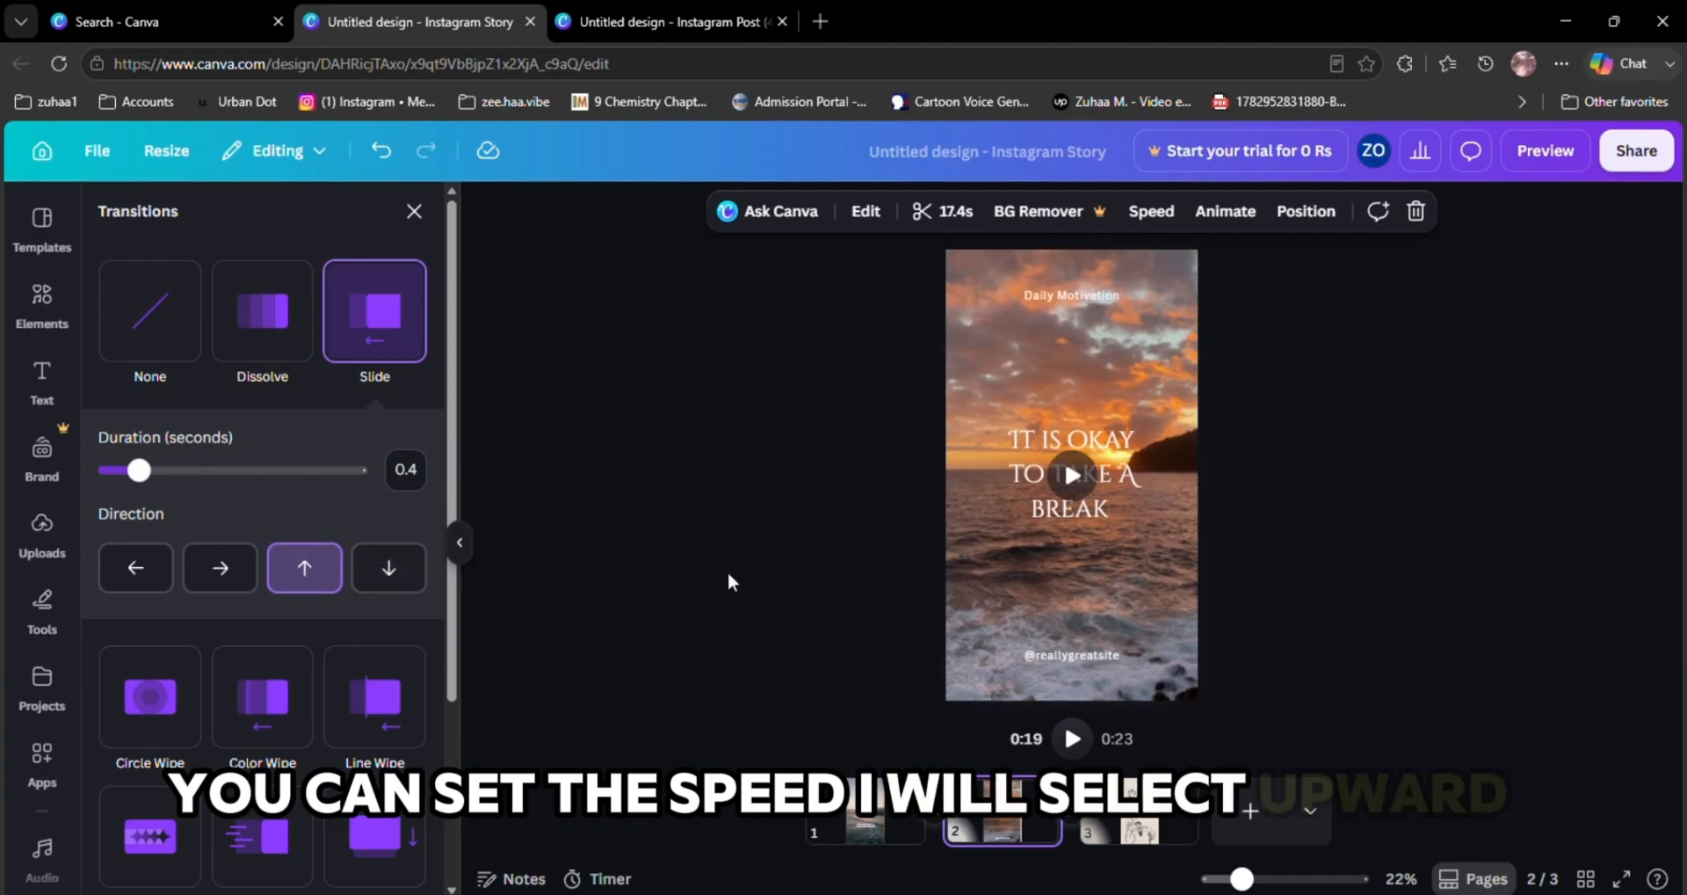
pyautogui.click(705, 622)
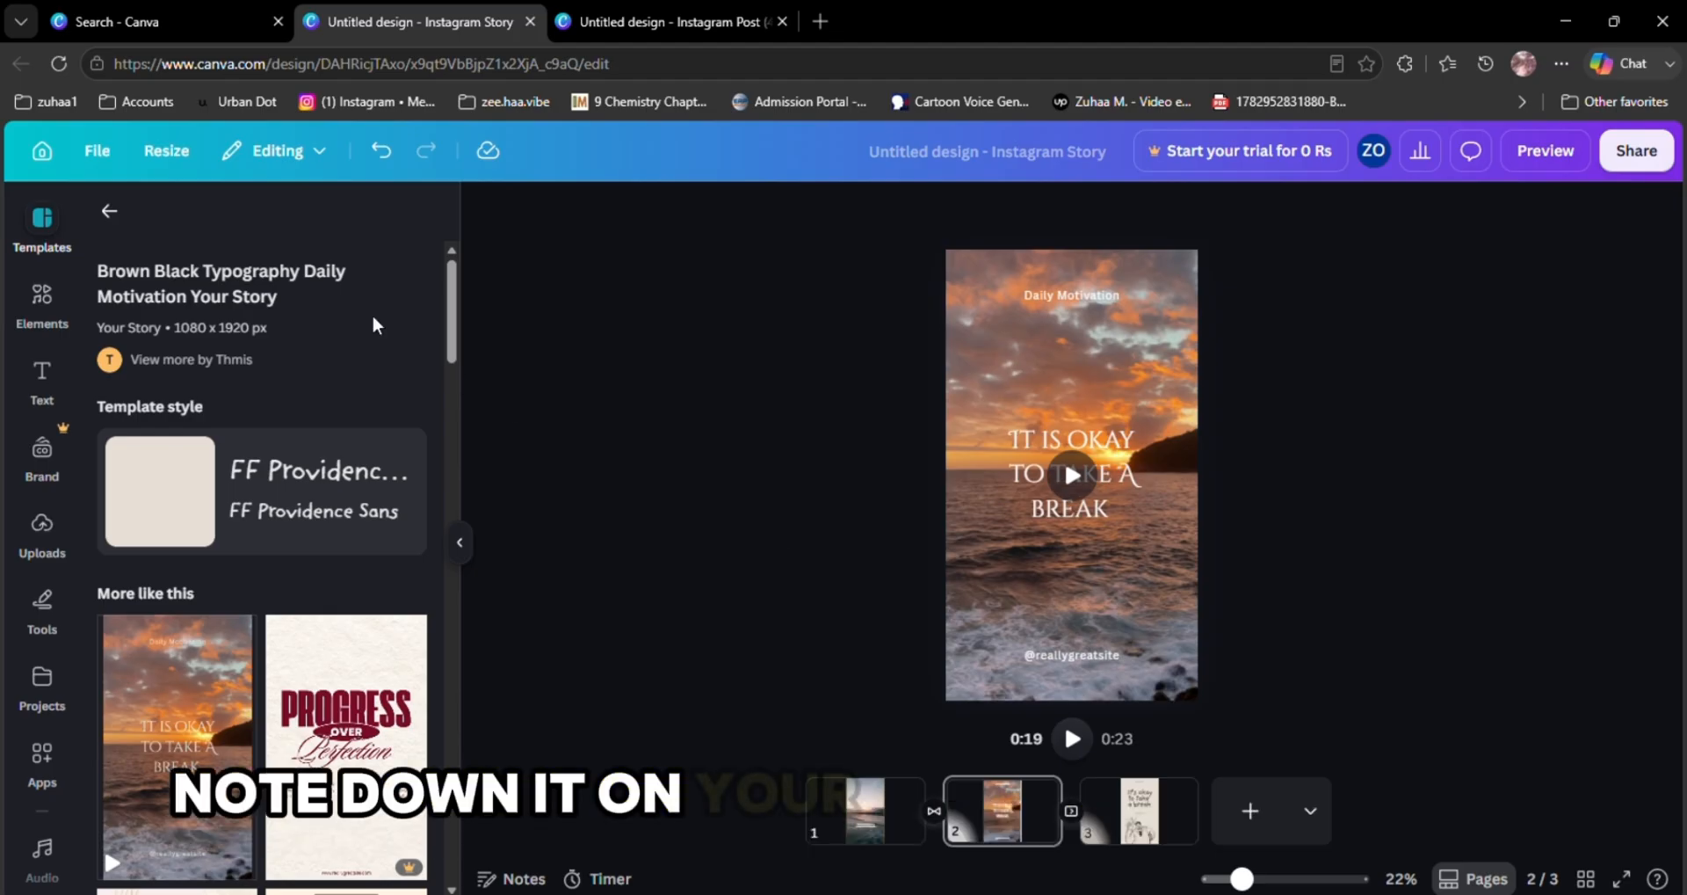
# Clear the template search and preview the design in full screen
pyautogui.click(105, 212)
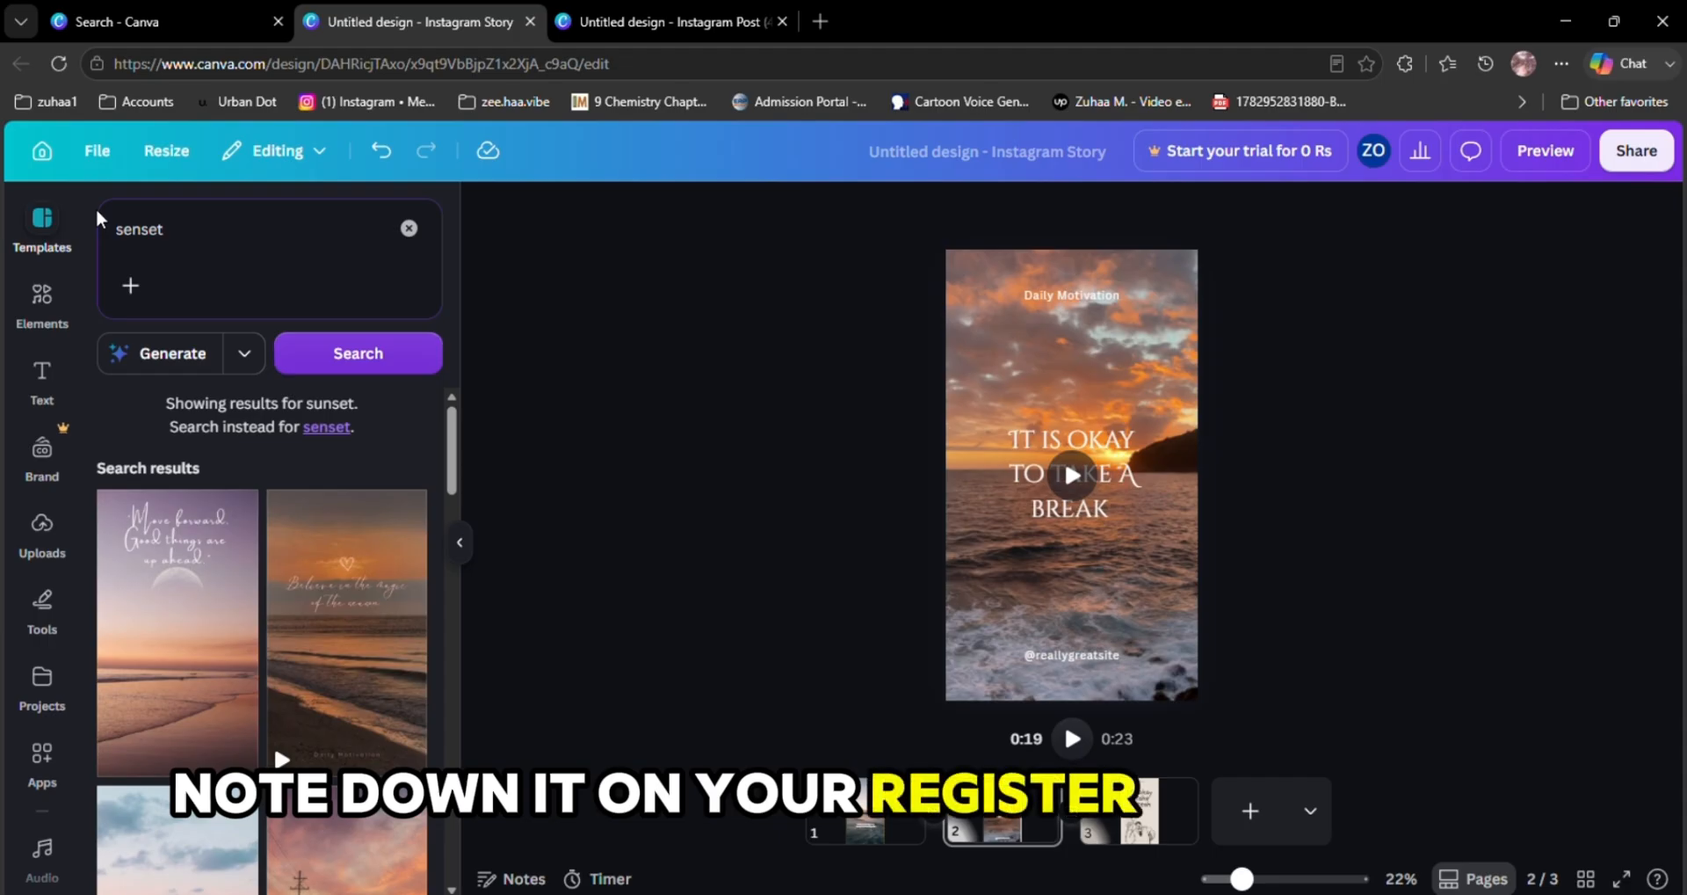
pyautogui.click(410, 228)
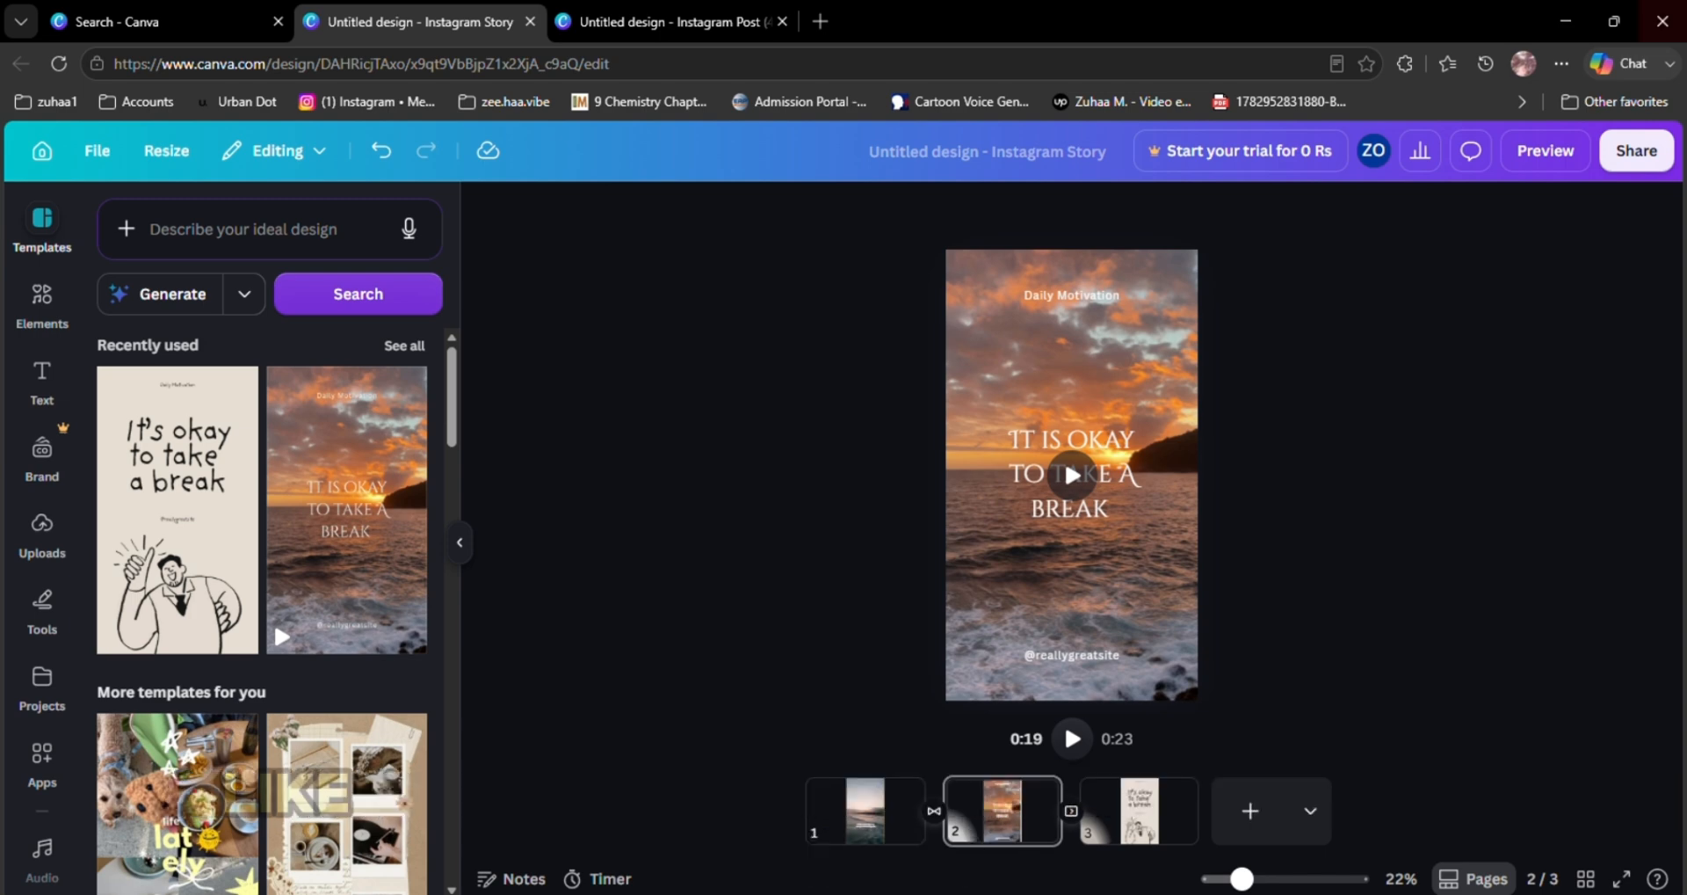
pyautogui.click(1545, 150)
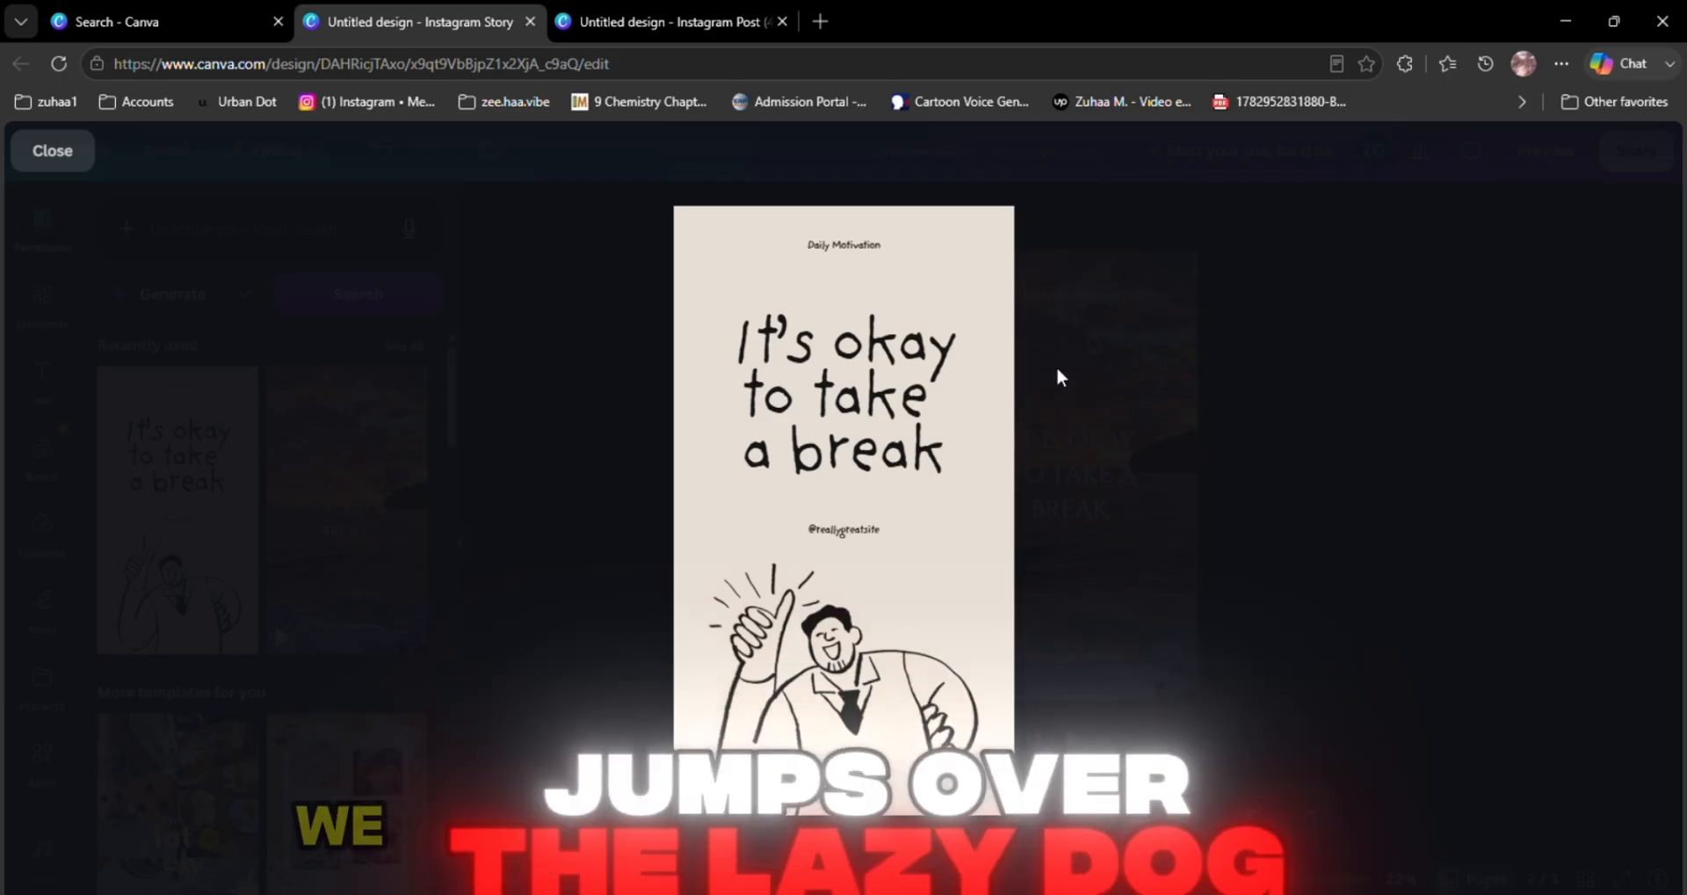
pyautogui.press('Escape')
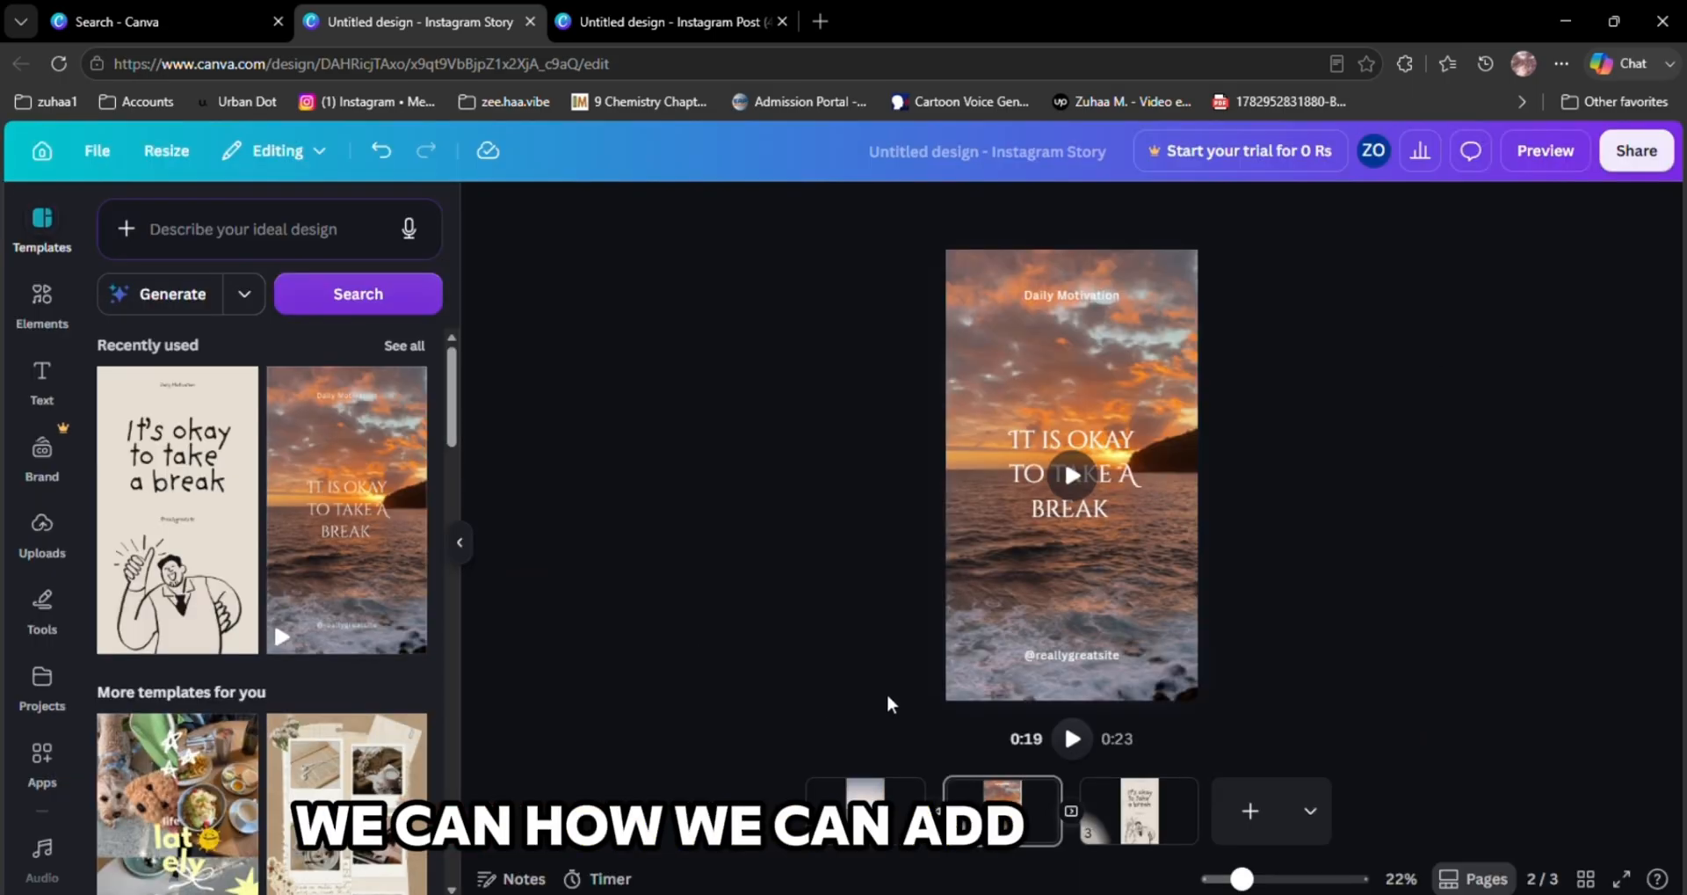